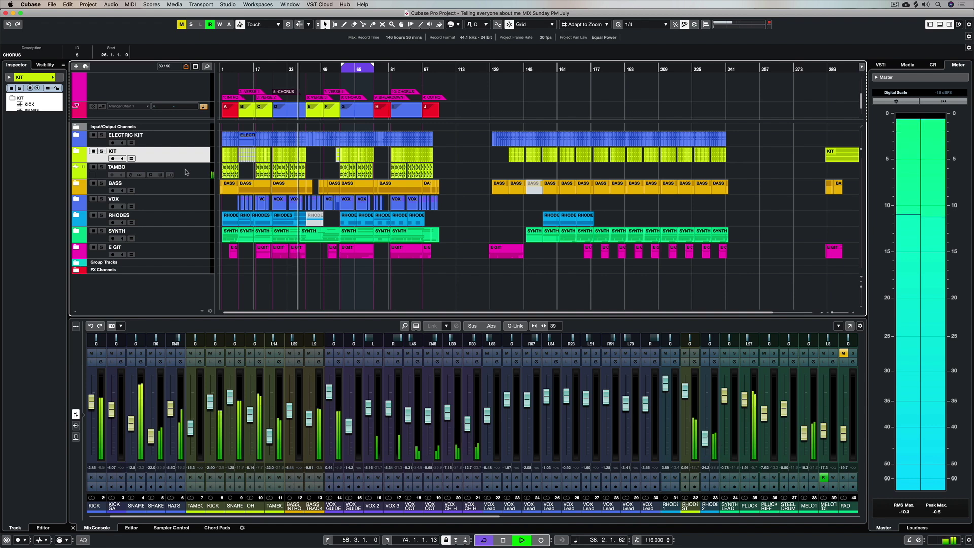
{"action": "key", "text": "space"}
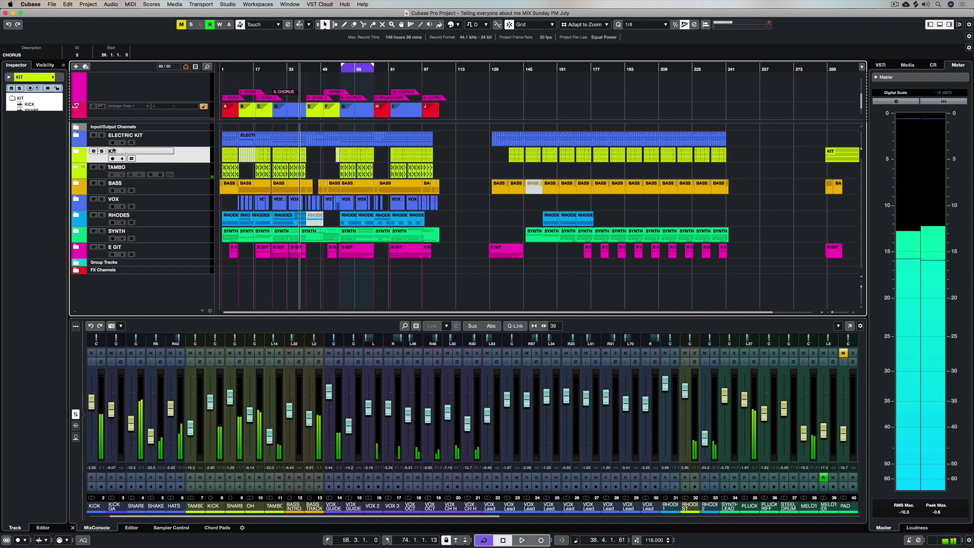
{"action": "left_click", "coordinate": [77, 135]}
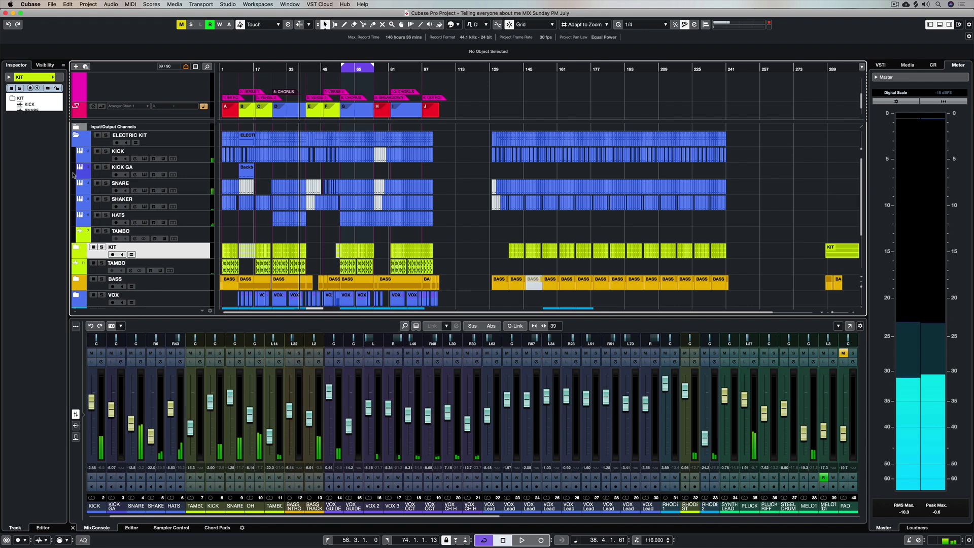
{"action": "left_click", "coordinate": [77, 135]}
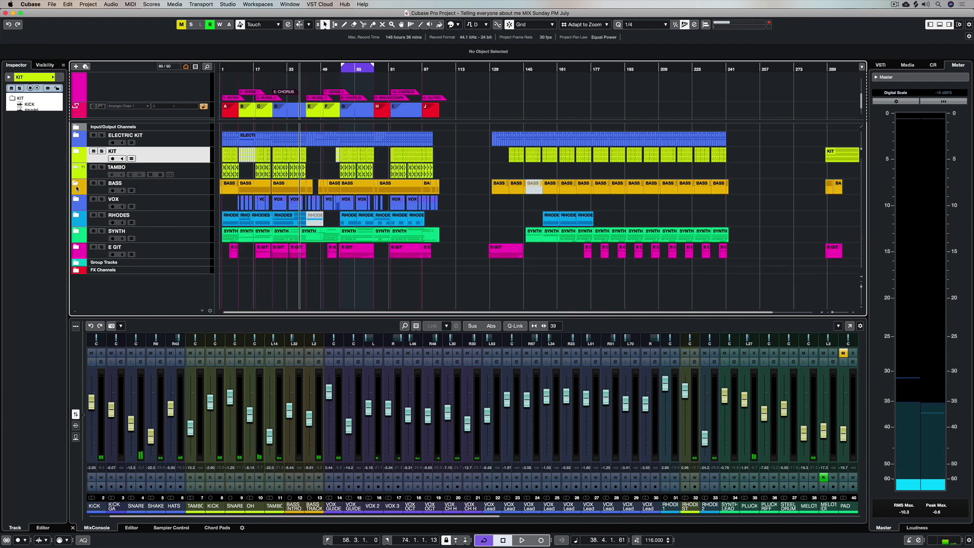
{"action": "left_click", "coordinate": [79, 186]}
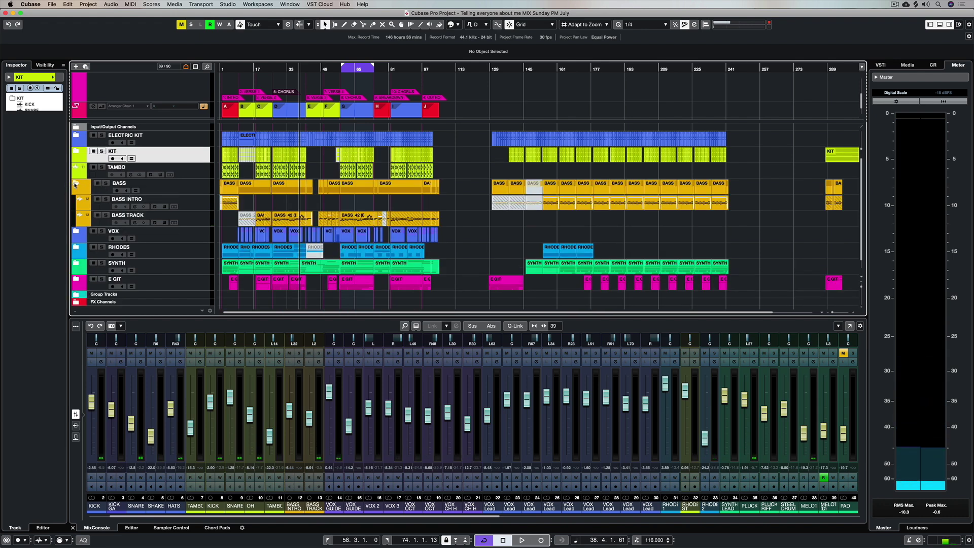
{"action": "left_click", "coordinate": [74, 184]}
{"action": "left_click", "coordinate": [76, 199]}
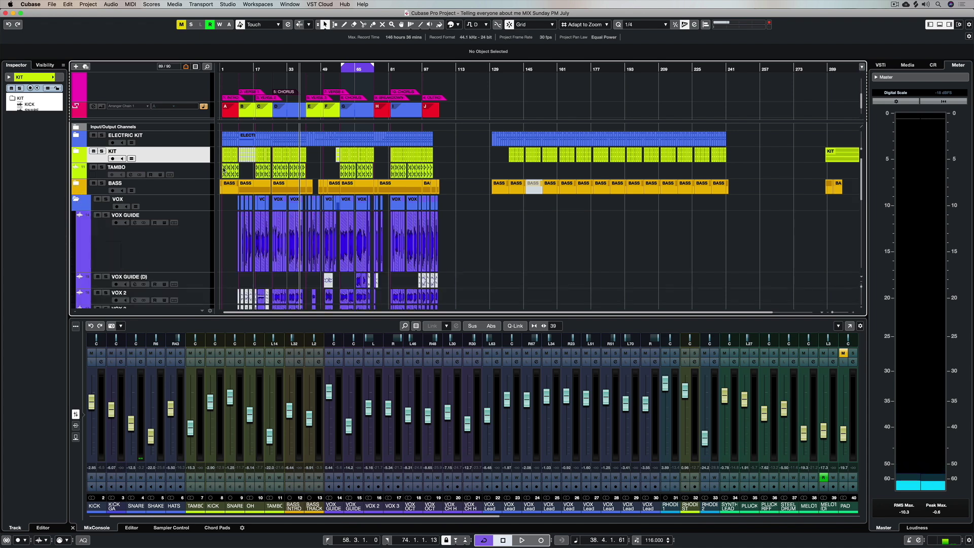
{"action": "scroll", "coordinate": [288, 225], "scroll_direction": "down", "scroll_amount": 10}
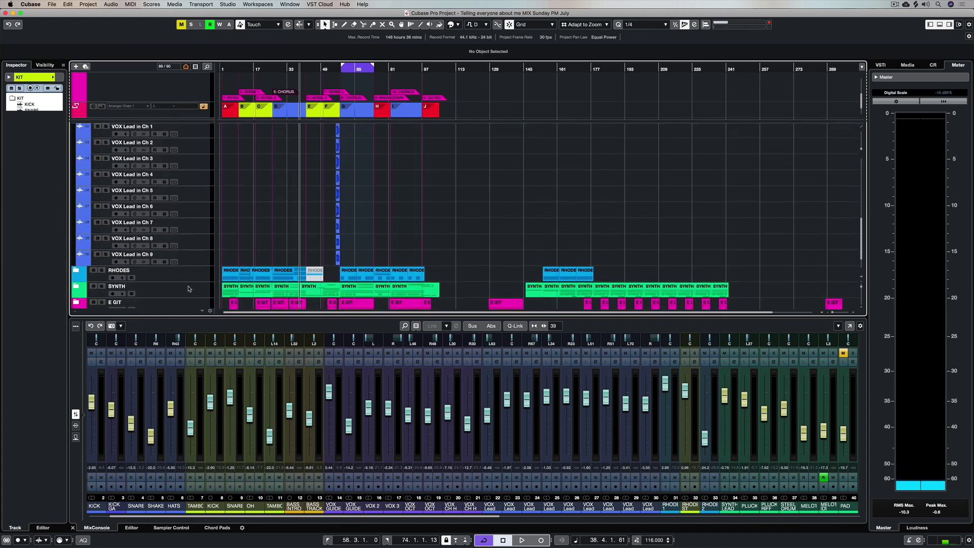
{"action": "left_click", "coordinate": [76, 271]}
{"action": "left_click", "coordinate": [76, 271]}
{"action": "scroll", "coordinate": [156, 228], "scroll_direction": "down", "scroll_amount": 2}
{"action": "left_click", "coordinate": [76, 267]}
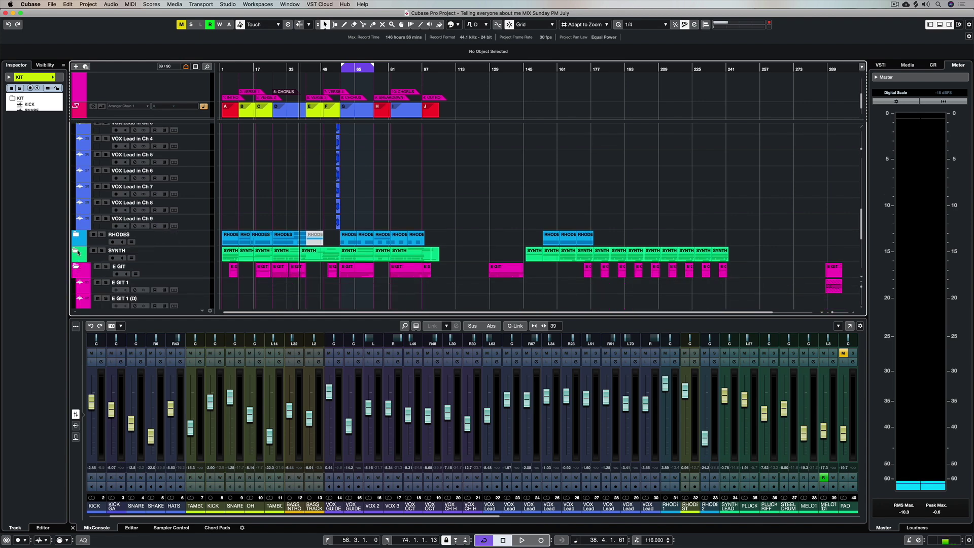
{"action": "left_click", "coordinate": [78, 252]}
{"action": "left_click", "coordinate": [76, 236]}
{"action": "scroll", "coordinate": [196, 225], "scroll_direction": "down", "scroll_amount": 10}
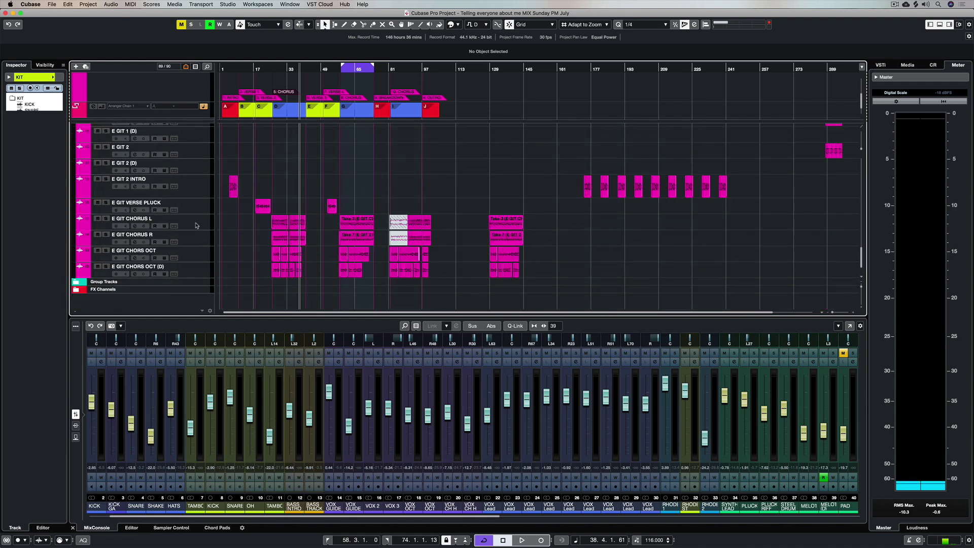
{"action": "scroll", "coordinate": [196, 225], "scroll_direction": "up", "scroll_amount": 15}
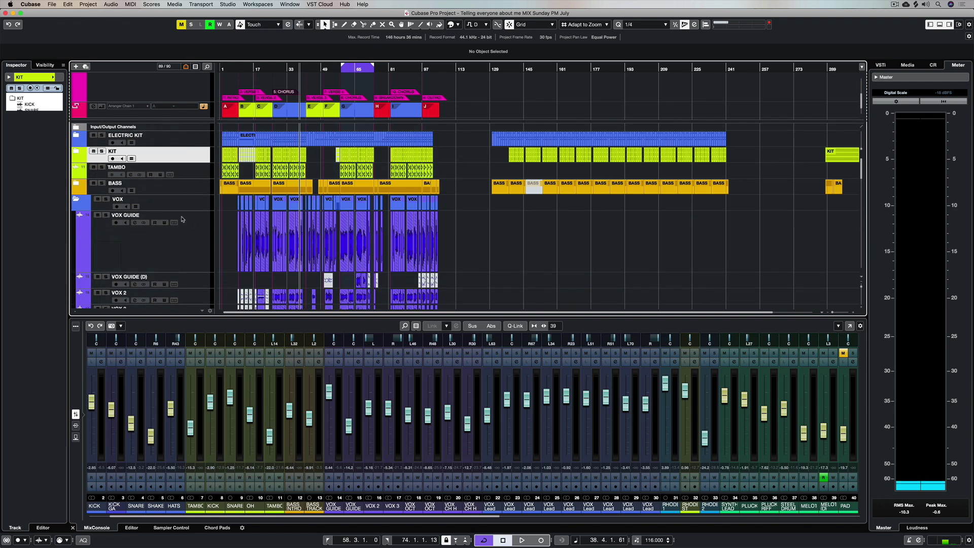
{"action": "left_click", "coordinate": [75, 201]}
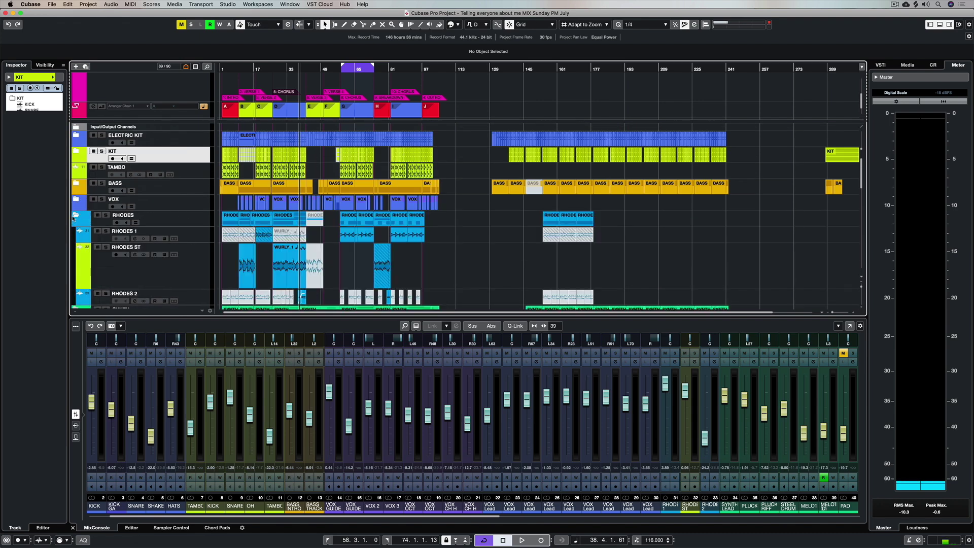
{"action": "left_click", "coordinate": [76, 216]}
{"action": "left_click", "coordinate": [77, 233]}
{"action": "left_click", "coordinate": [74, 249]}
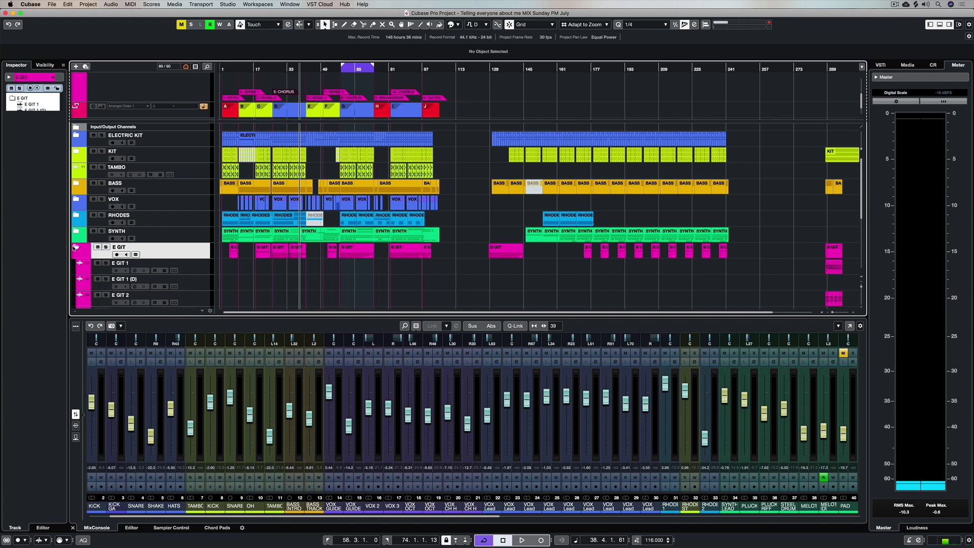
{"action": "left_click", "coordinate": [76, 247]}
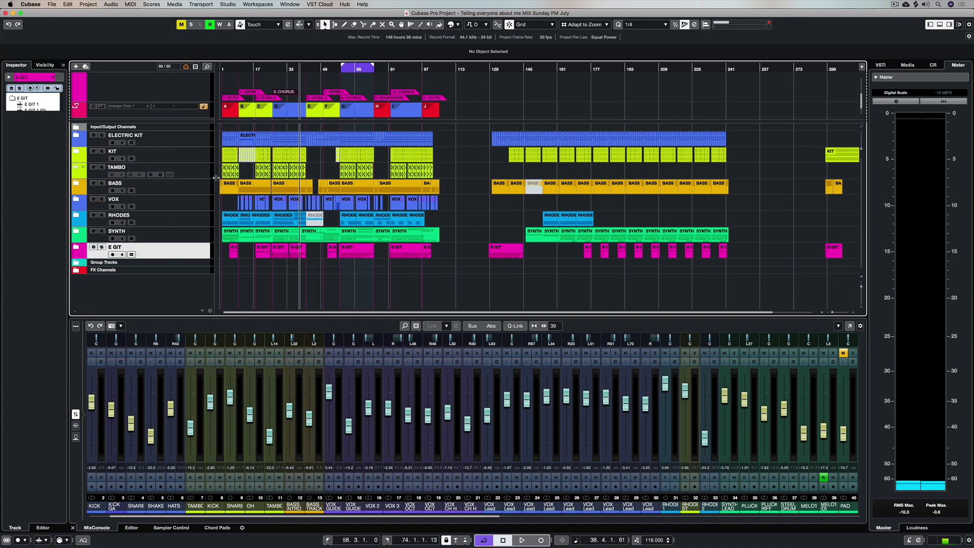
Zoom in at bar 1 and select the first ELECTRIC KIT intro event.
{"action": "key", "text": "h"}
{"action": "key", "text": "h"}
{"action": "key", "text": "h"}
{"action": "key", "text": "h"}
{"action": "key", "text": "h"}
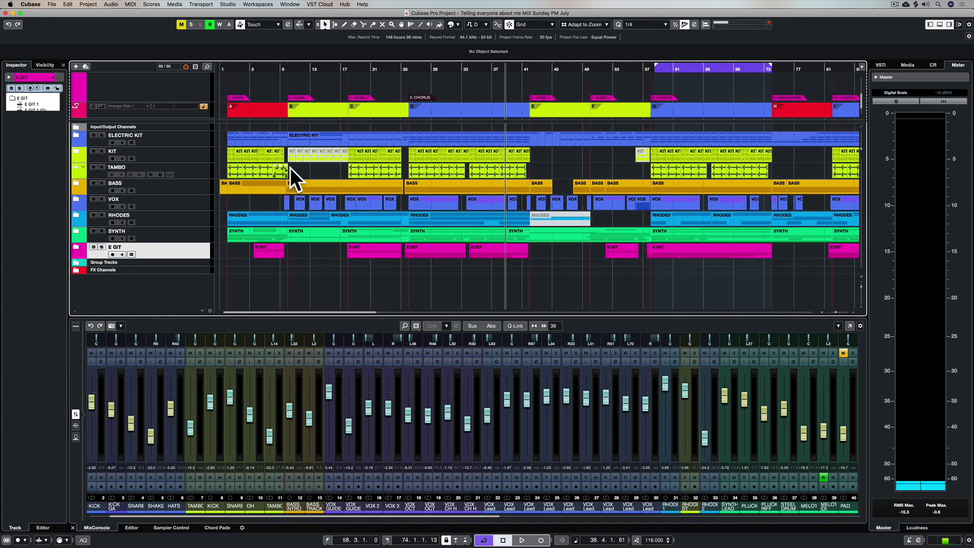
{"action": "scroll", "coordinate": [228, 150], "scroll_direction": "left", "scroll_amount": 5}
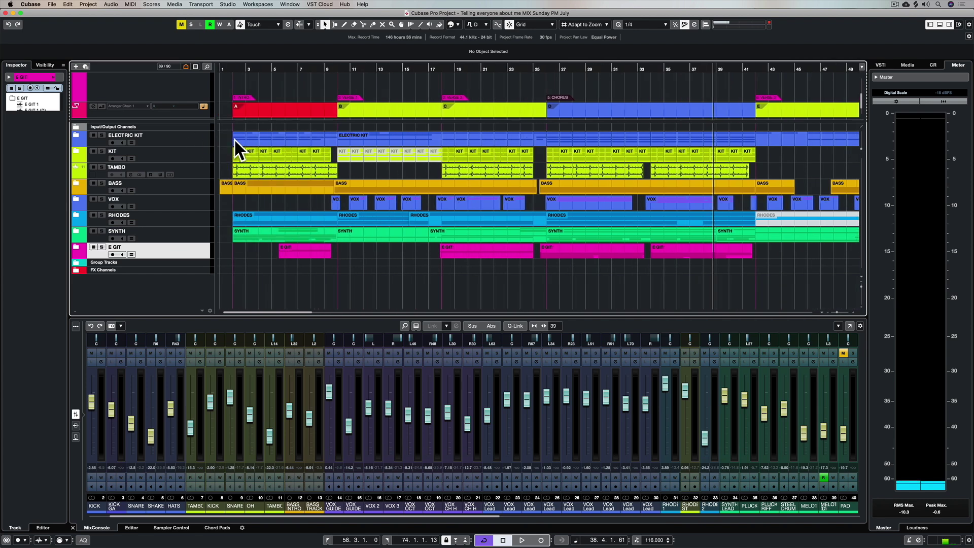
{"action": "left_click", "coordinate": [240, 140]}
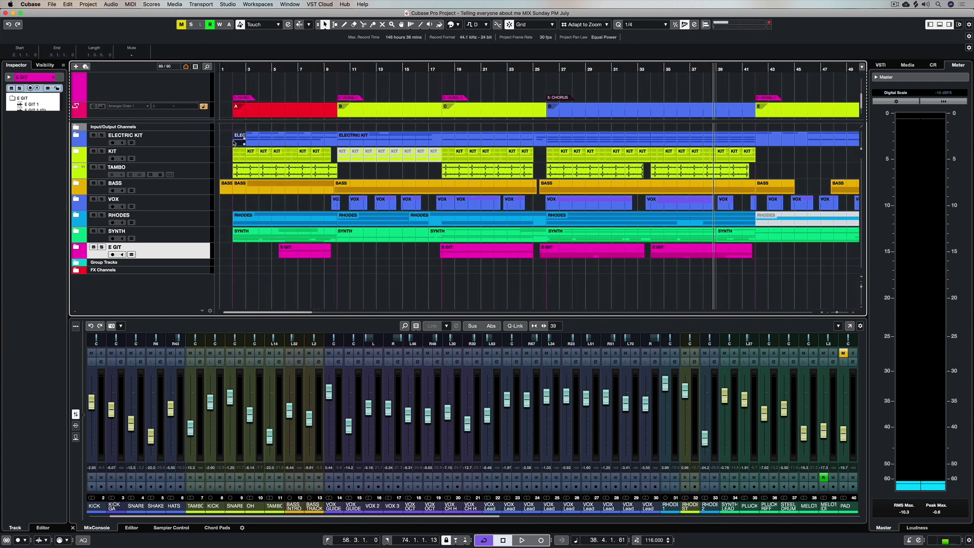
Inside ELECTRIC KIT, select the intro KICK and SHAKER events, then collapse the folder.
{"action": "left_click", "coordinate": [74, 136]}
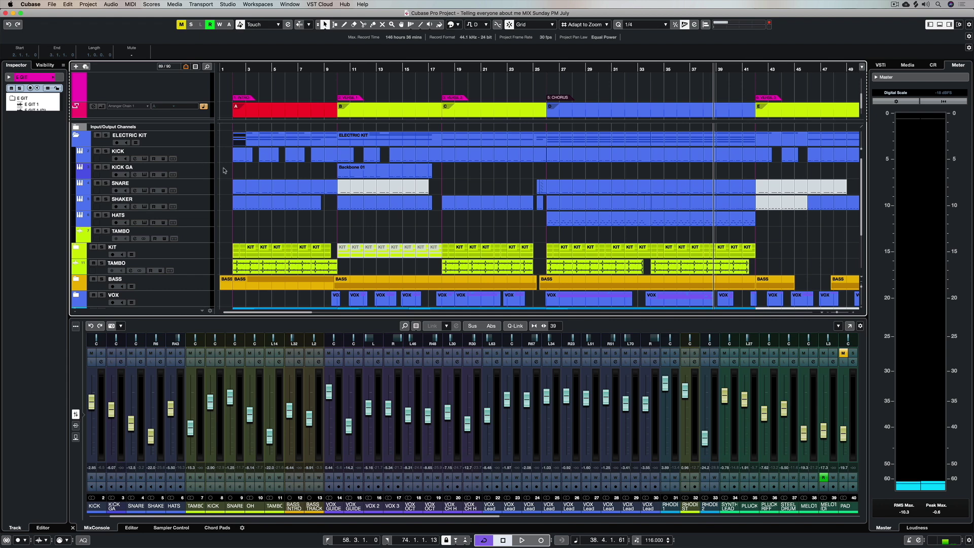
{"action": "left_click", "coordinate": [239, 155]}
{"action": "left_click", "coordinate": [239, 203]}
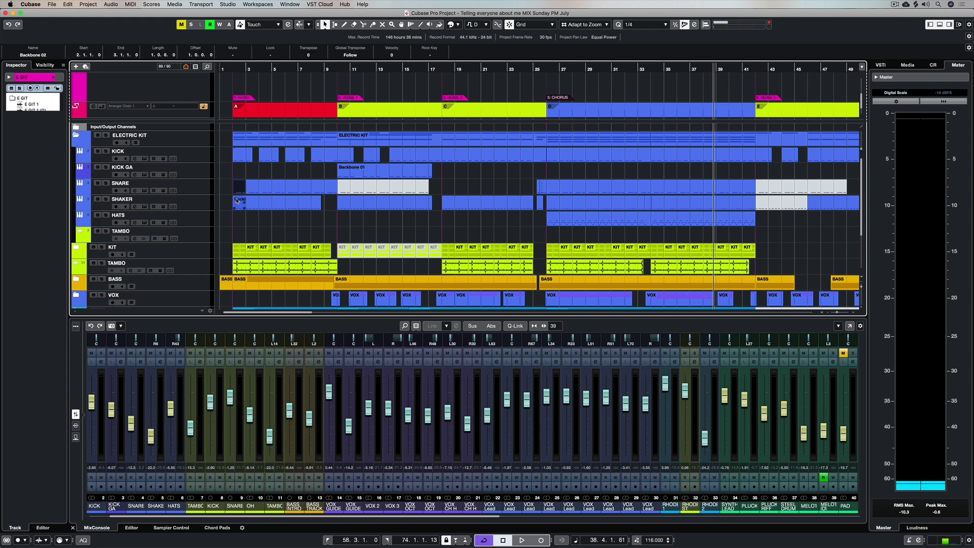
{"action": "left_click", "coordinate": [194, 207]}
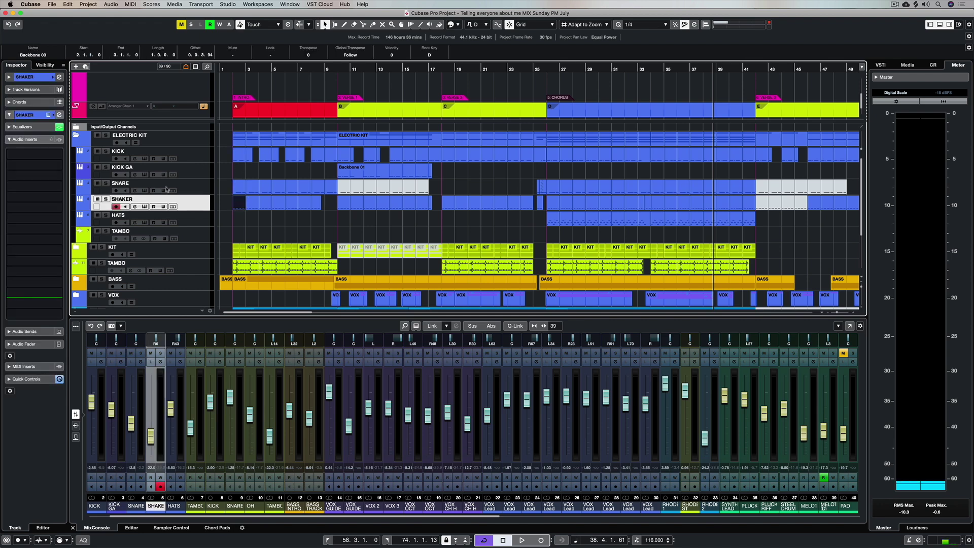
{"action": "left_click", "coordinate": [76, 135]}
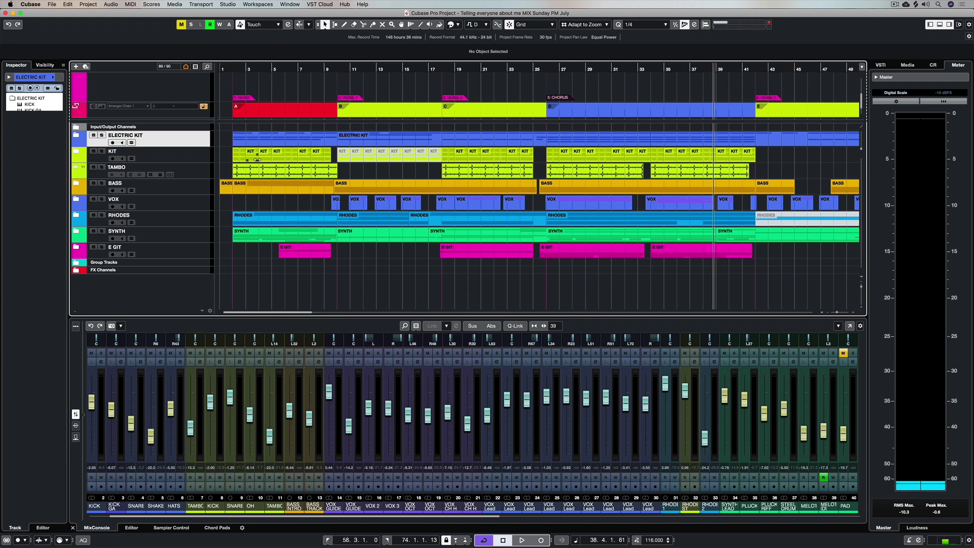
Move the events in bars 129–257 so they start at bar 288.
{"action": "key", "text": "g"}
{"action": "key", "text": "g"}
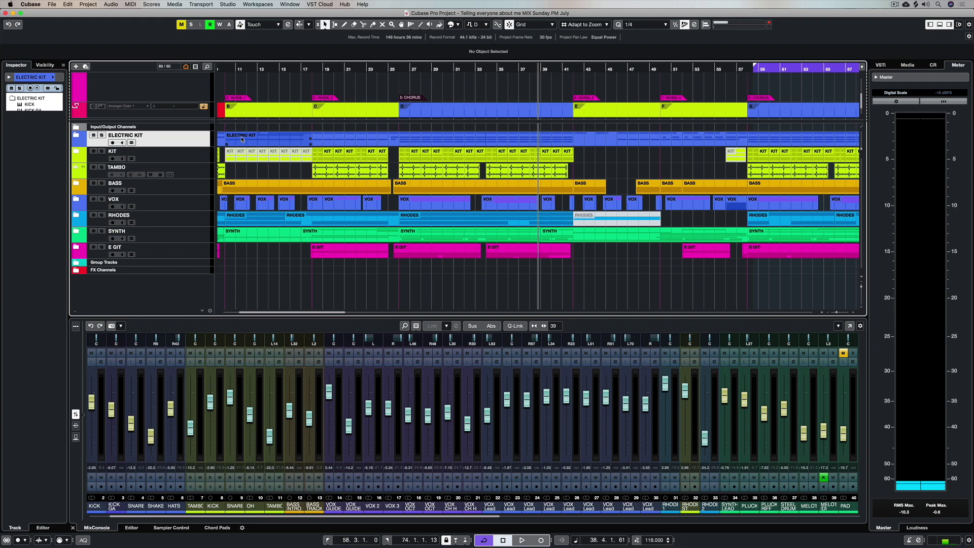
{"action": "key", "text": "g"}
{"action": "key", "text": "g"}
{"action": "key", "text": "g"}
{"action": "key", "text": "g"}
{"action": "key", "text": "g"}
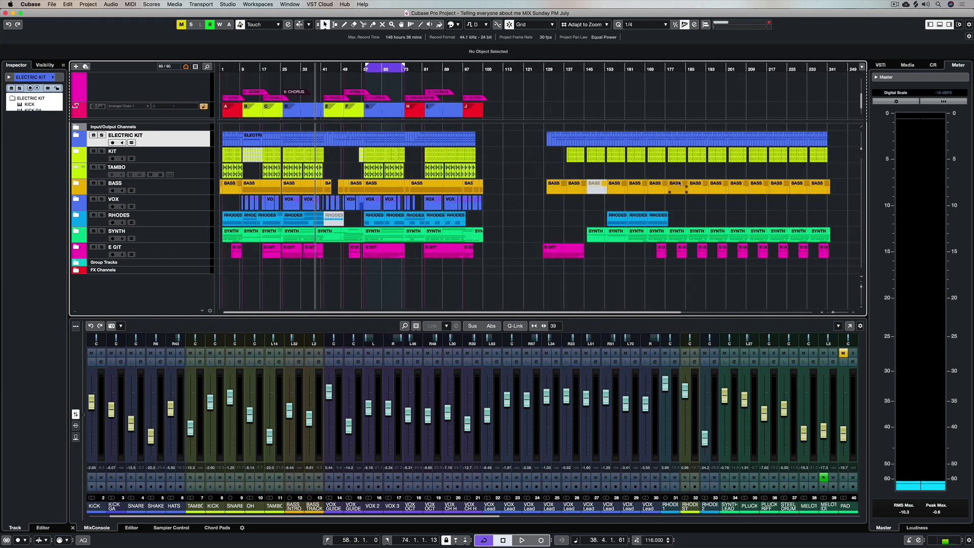
{"action": "left_click_drag", "start_coordinate": [757, 281], "coordinate": [470, 130]}
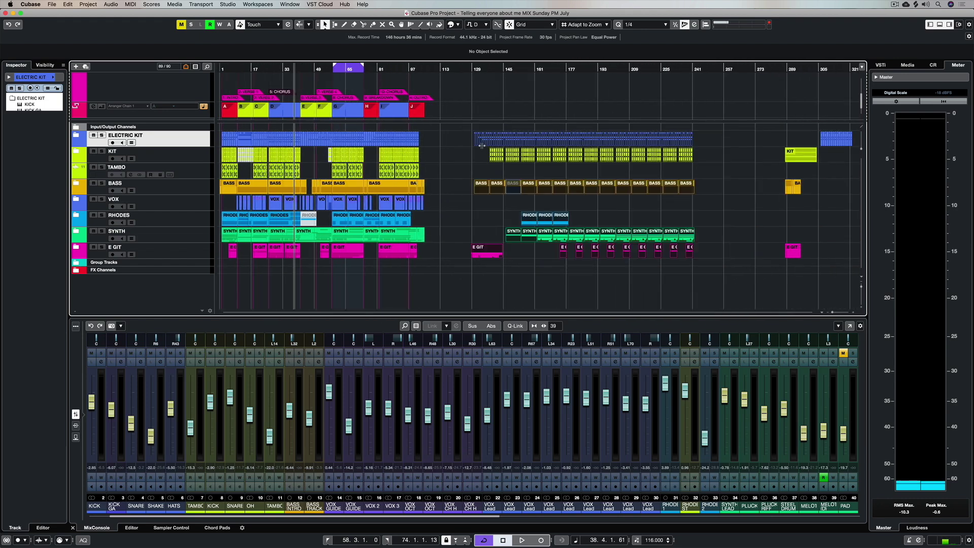
{"action": "left_click_drag", "start_coordinate": [479, 187], "coordinate": [790, 188]}
Select the intro events across all tracks, then zoom out to show bars 1–129.
{"action": "key", "text": "h"}
{"action": "key", "text": "h"}
{"action": "key", "text": "h"}
{"action": "key", "text": "h"}
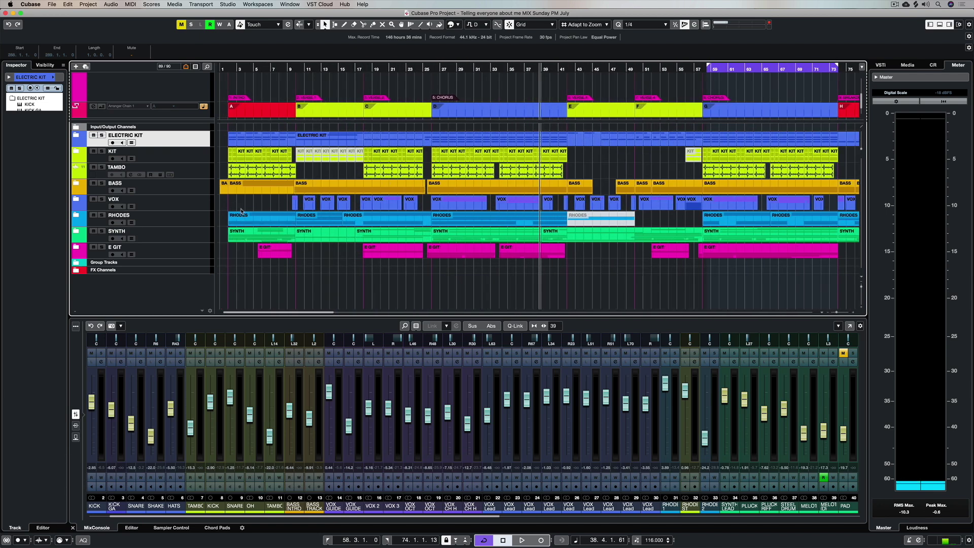
{"action": "key", "text": "h"}
{"action": "key", "text": "h"}
{"action": "key", "text": "h"}
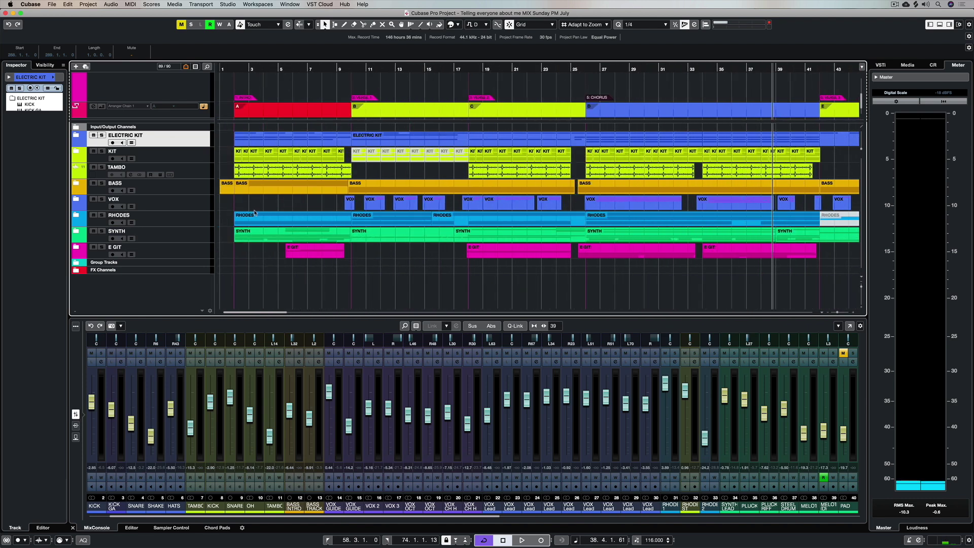
{"action": "left_click_drag", "start_coordinate": [349, 277], "coordinate": [233, 127]}
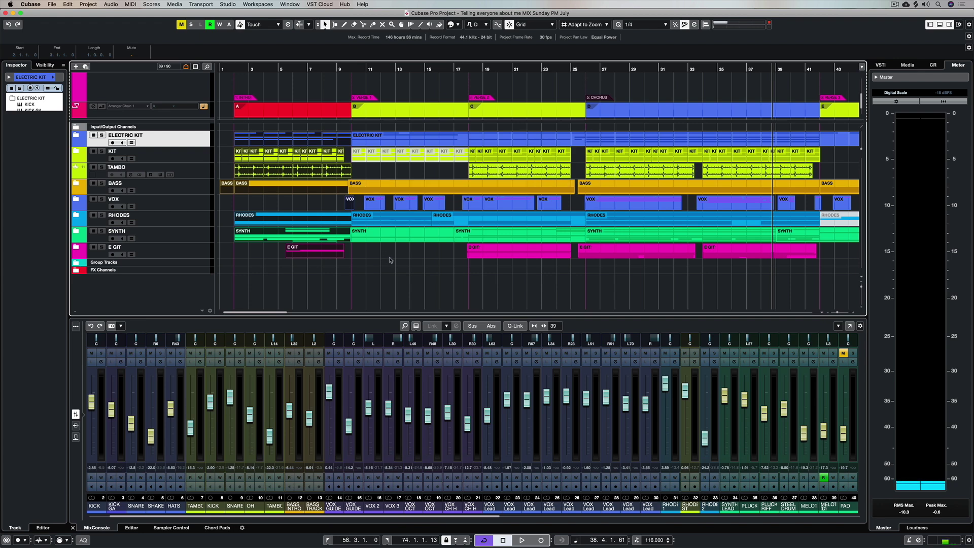
{"action": "key", "text": "g"}
{"action": "key", "text": "g"}
{"action": "key", "text": "g"}
{"action": "key", "text": "g"}
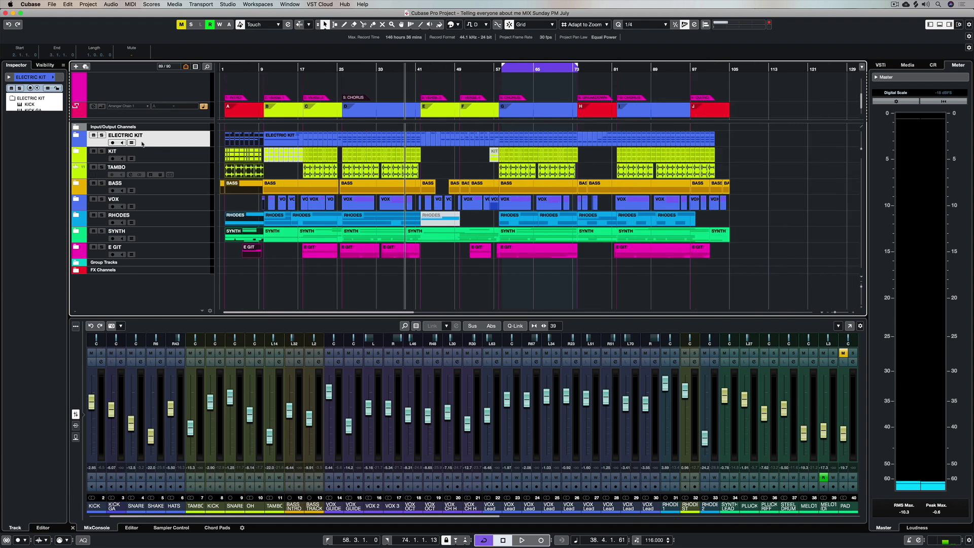
Move all tracks from ELECTRIC KIT to E GIT into a new folder.
{"action": "left_click", "coordinate": [191, 255], "text": "shift"}
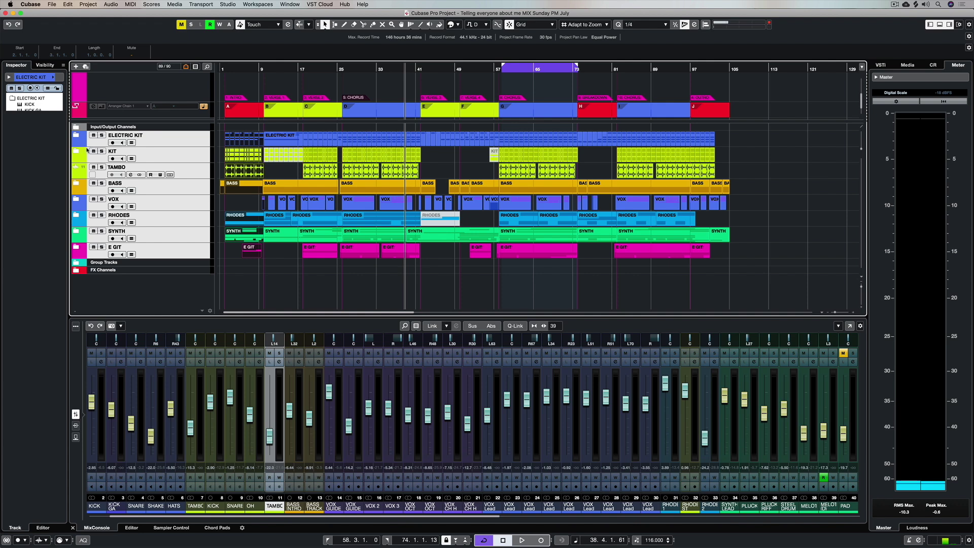
{"action": "right_click", "coordinate": [177, 141]}
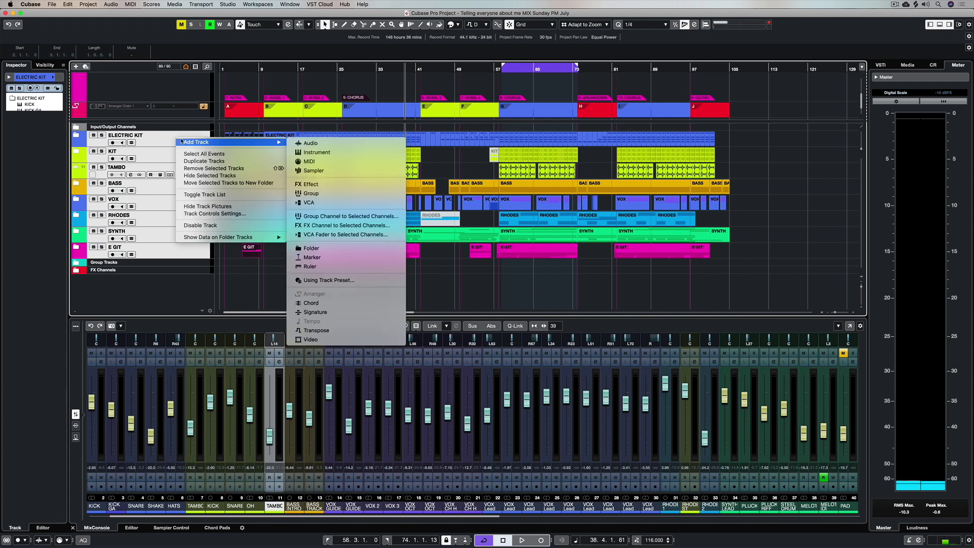
{"action": "left_click", "coordinate": [219, 183]}
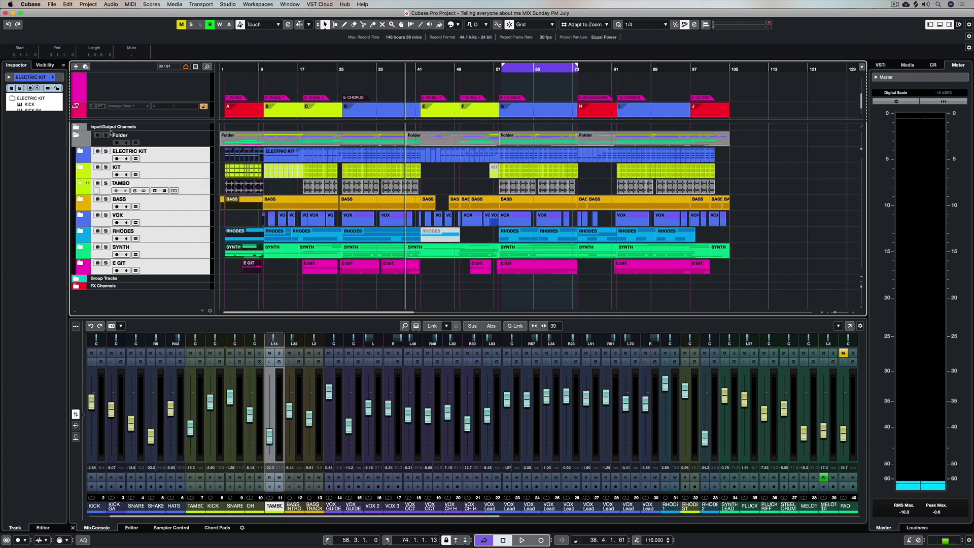
Rename the new folder track to MASTER FOLDER.
{"action": "double_click", "coordinate": [117, 135]}
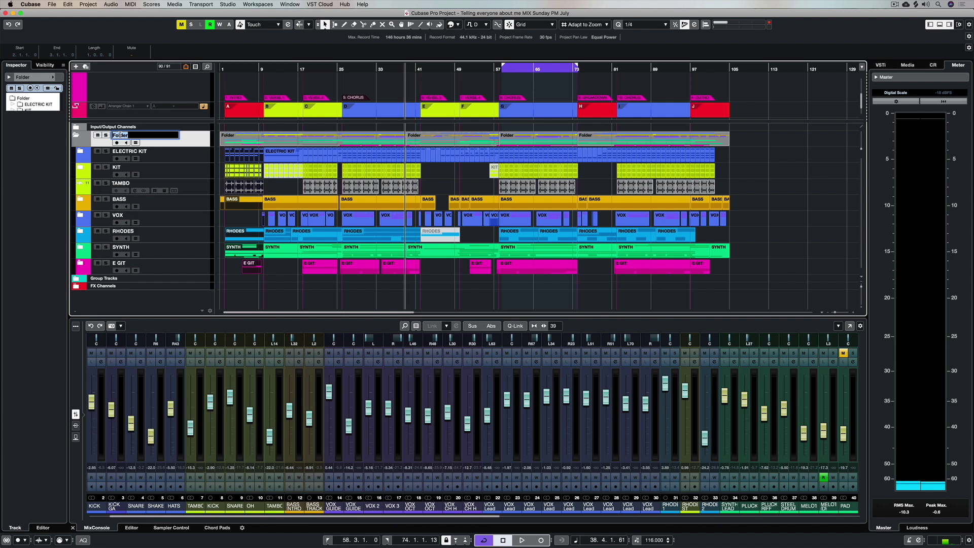
{"action": "type", "text": "MASTER FOLDER"}
{"action": "key", "text": "Return"}
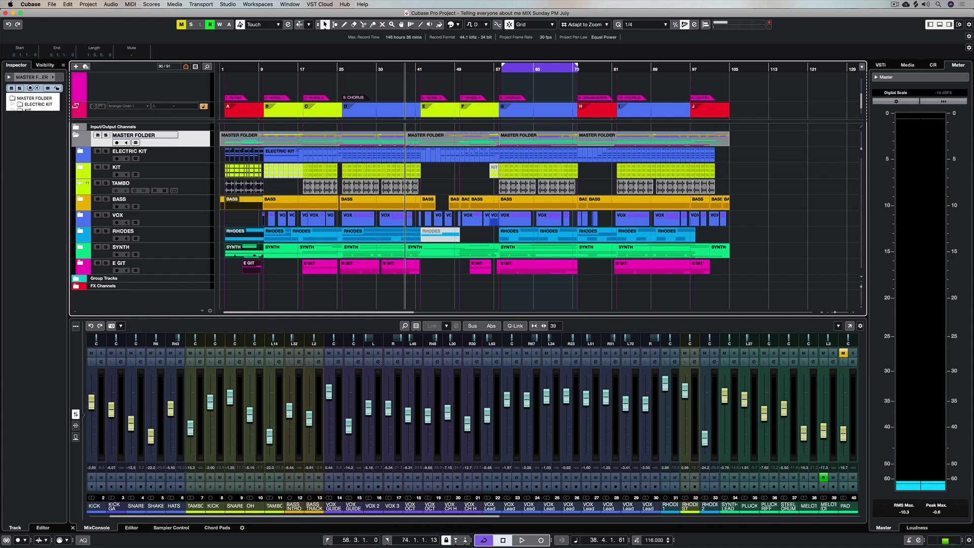
Colour the collapsed MASTER FOLDER red, check its tracks, and zoom in on the song start.
{"action": "left_click", "coordinate": [75, 135]}
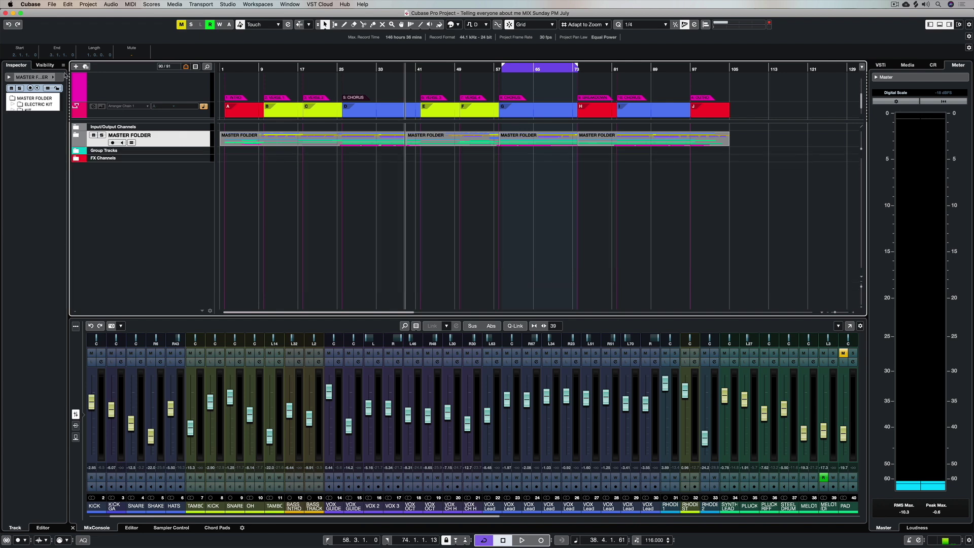
{"action": "left_click", "coordinate": [54, 79]}
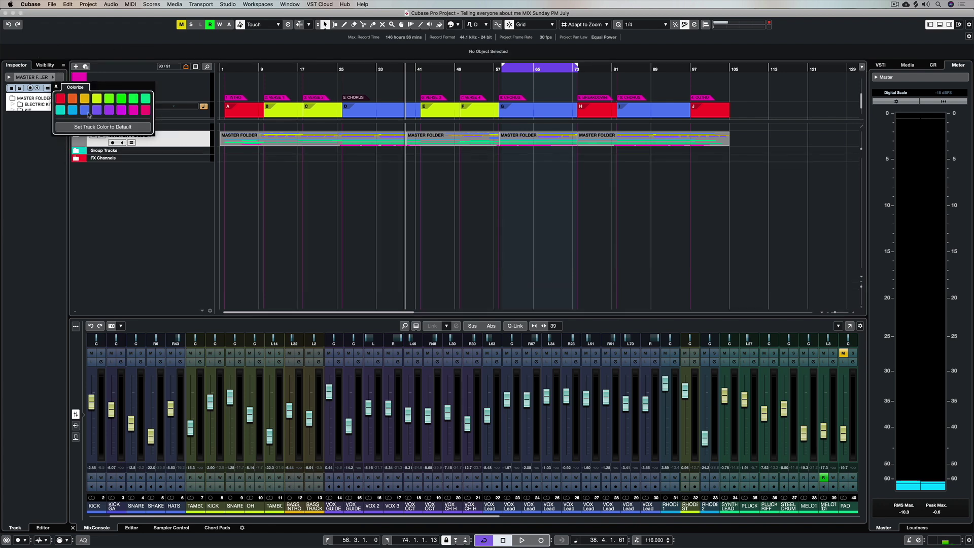
{"action": "left_click", "coordinate": [59, 98]}
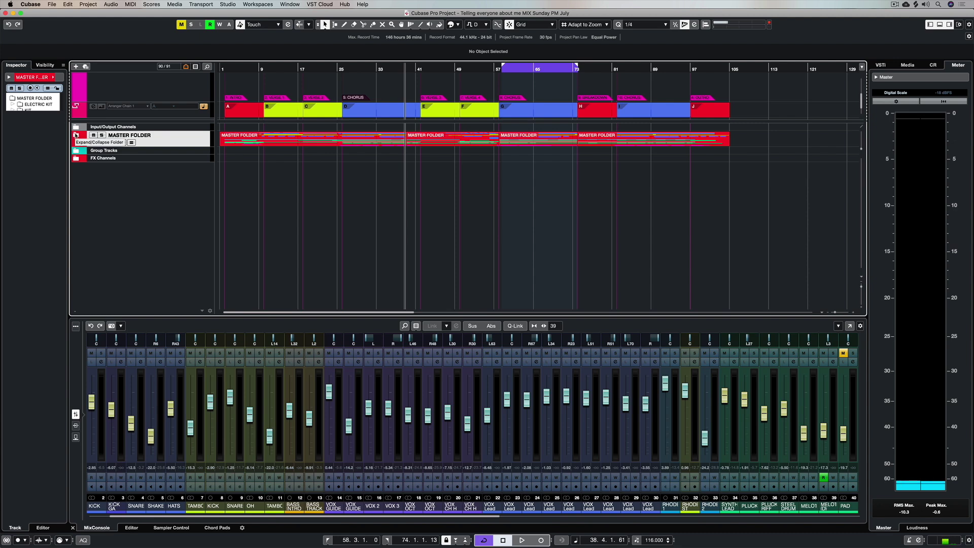
{"action": "left_click", "coordinate": [76, 135]}
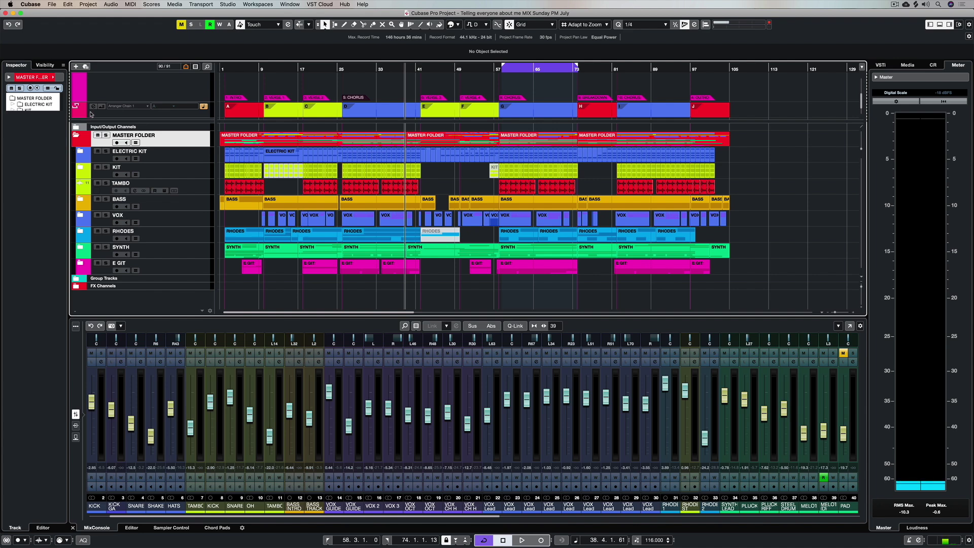
{"action": "left_click", "coordinate": [75, 135]}
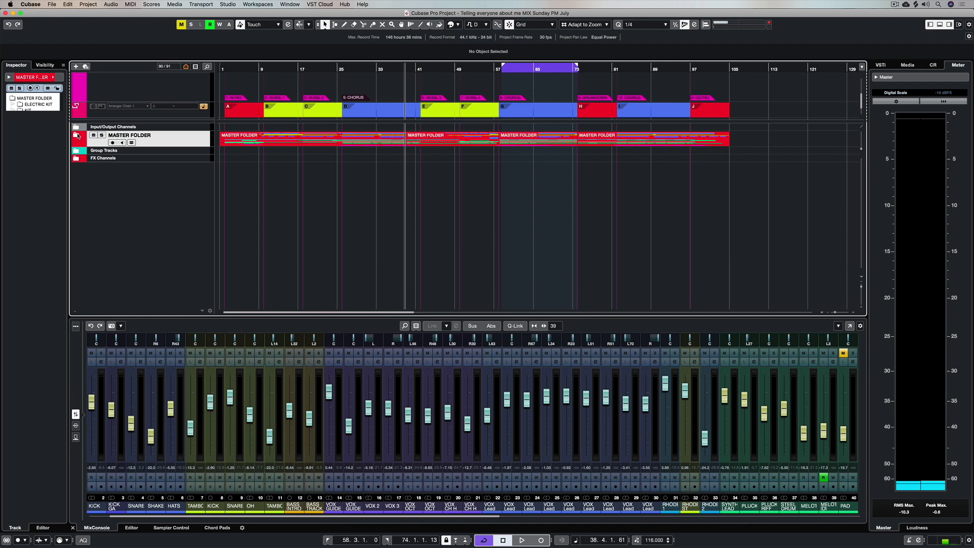
{"action": "key", "text": "h"}
{"action": "key", "text": "h"}
{"action": "key", "text": "h"}
{"action": "key", "text": "h"}
{"action": "key", "text": "h"}
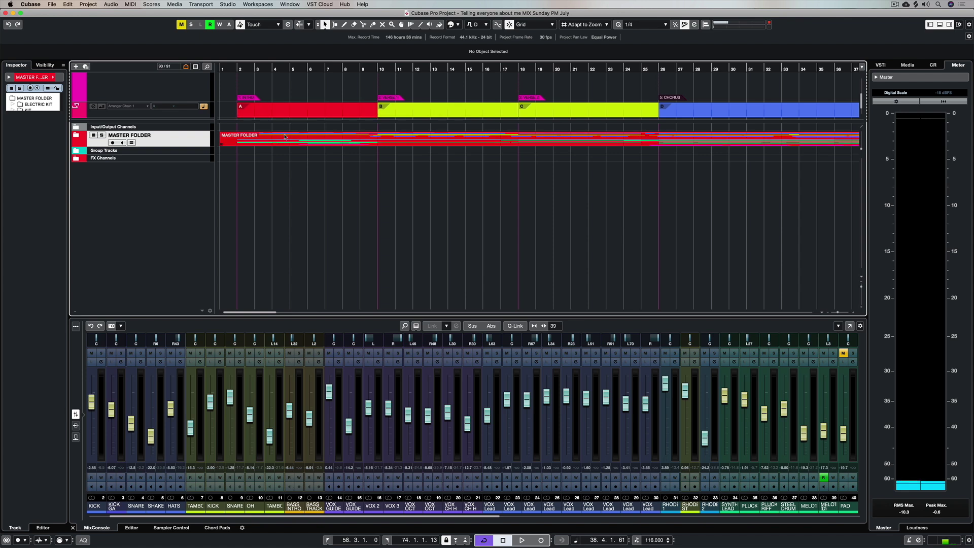
Range-select bars 2 to 10 on the folder track, then clear the selection.
{"action": "right_click", "coordinate": [286, 179]}
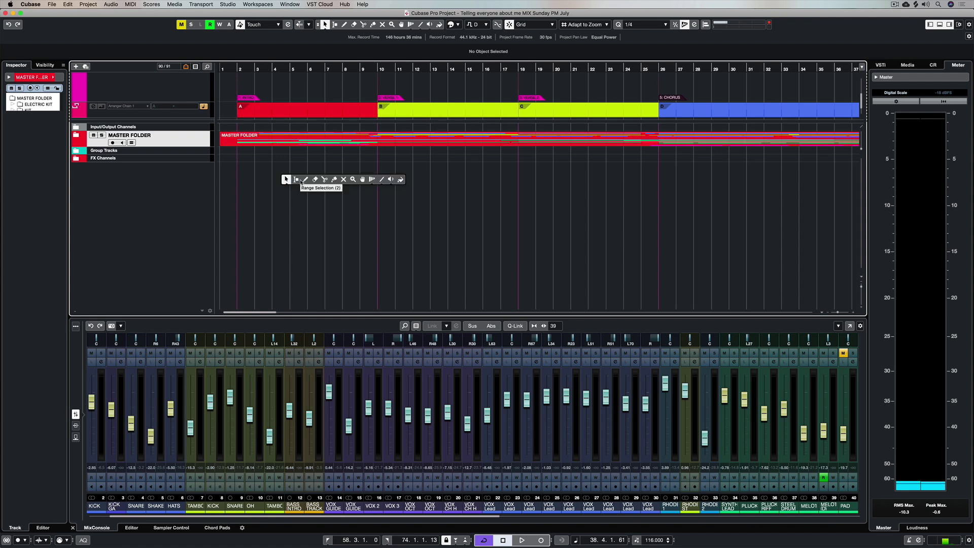
{"action": "left_click", "coordinate": [297, 181]}
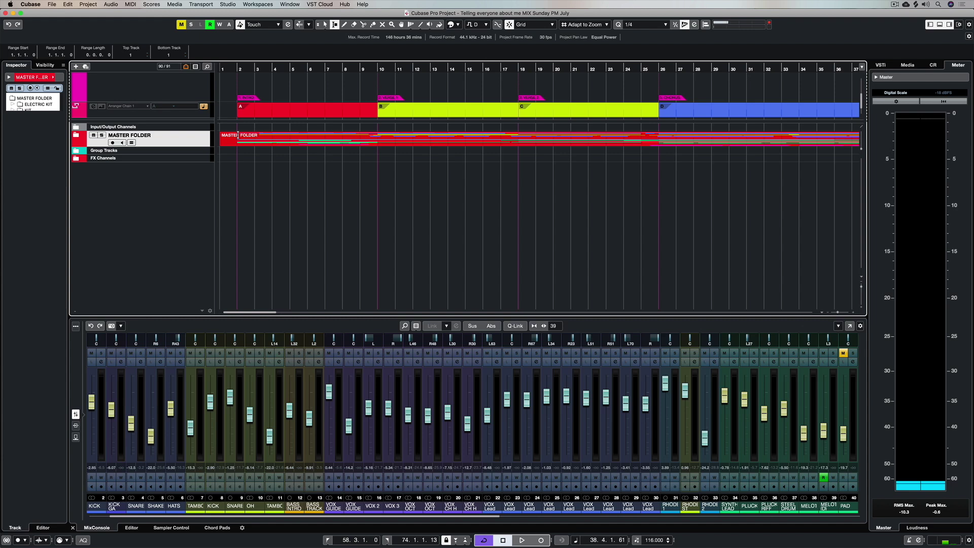
{"action": "left_click_drag", "start_coordinate": [238, 135], "coordinate": [380, 136]}
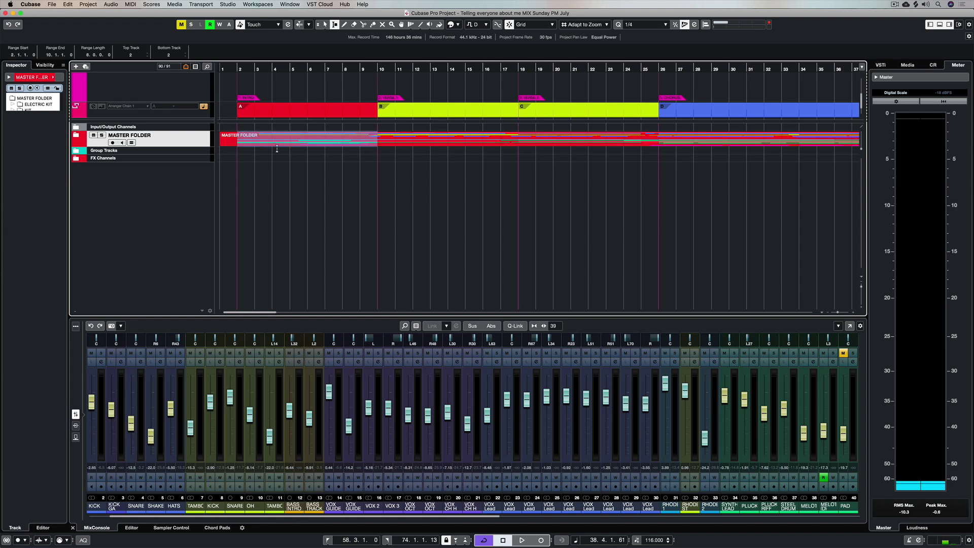
{"action": "left_click", "coordinate": [312, 183]}
Split the MASTER FOLDER part at bars 10 and 2, then return to Object Selection.
{"action": "right_click", "coordinate": [318, 177]}
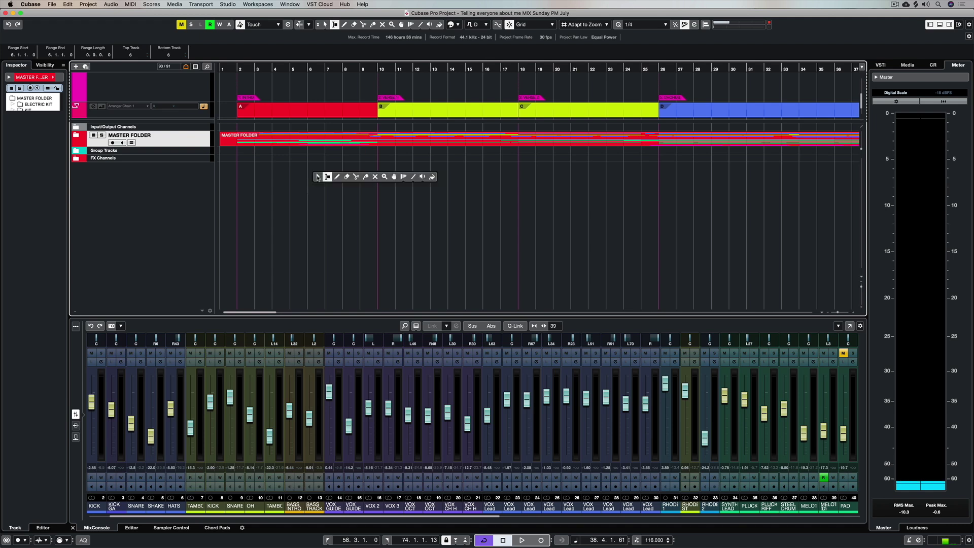
{"action": "left_click", "coordinate": [356, 177]}
{"action": "left_click", "coordinate": [380, 139]}
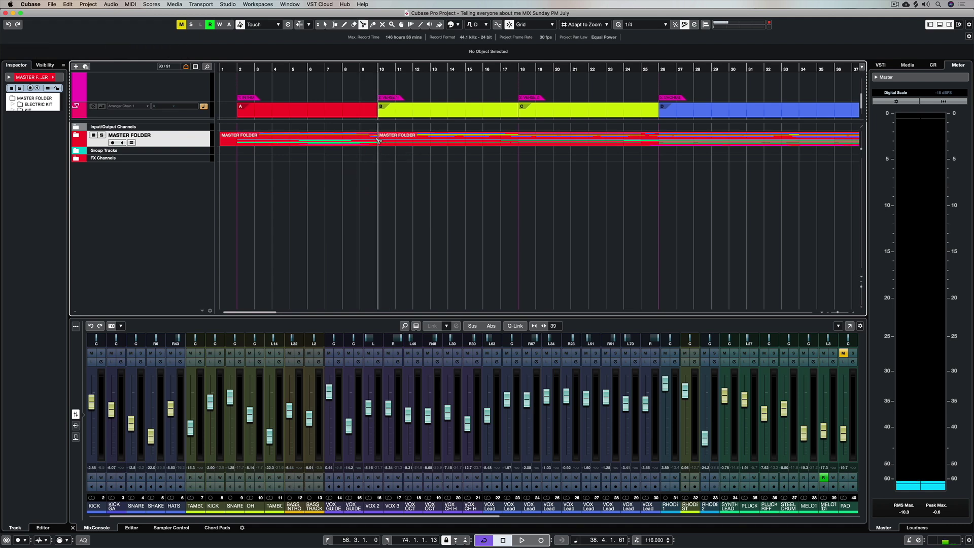
{"action": "left_click", "coordinate": [243, 140]}
{"action": "right_click", "coordinate": [320, 179]}
{"action": "left_click", "coordinate": [322, 178]}
Copy the bar 2–10 intro part to bar 113 and move the playhead there.
{"action": "key", "text": "g"}
{"action": "key", "text": "g"}
{"action": "key", "text": "g"}
{"action": "key", "text": "g"}
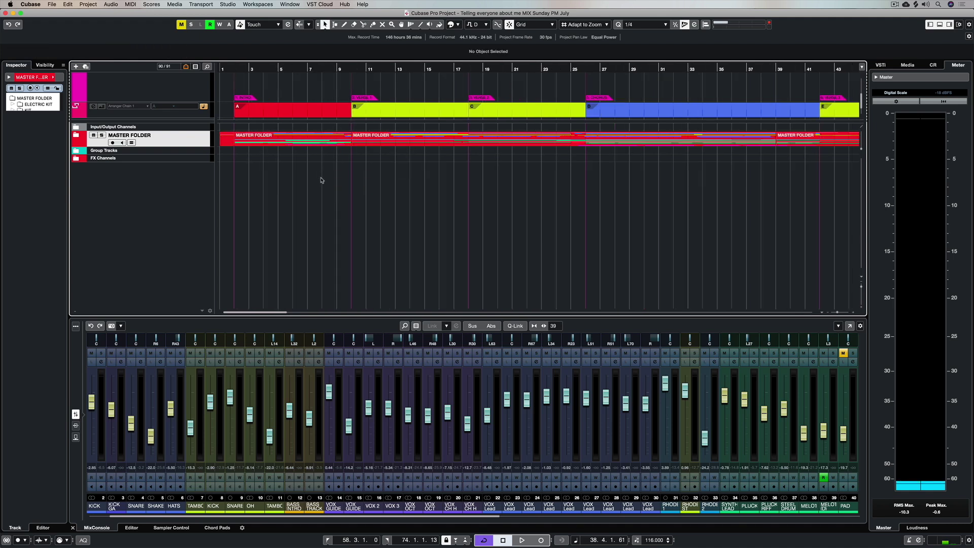
{"action": "key", "text": "g"}
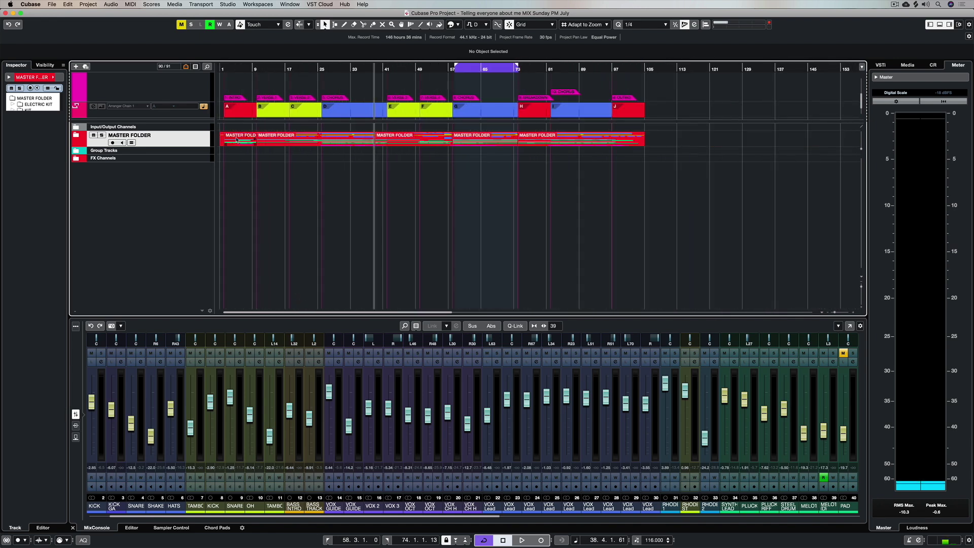
{"action": "left_click", "coordinate": [234, 139]}
{"action": "left_click_drag", "start_coordinate": [235, 140], "coordinate": [691, 139]}
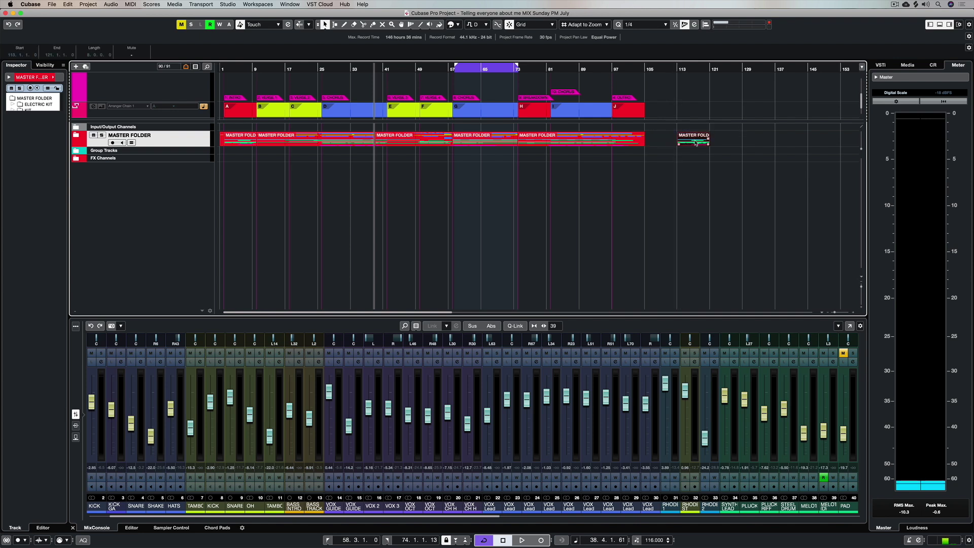
{"action": "key", "text": "l"}
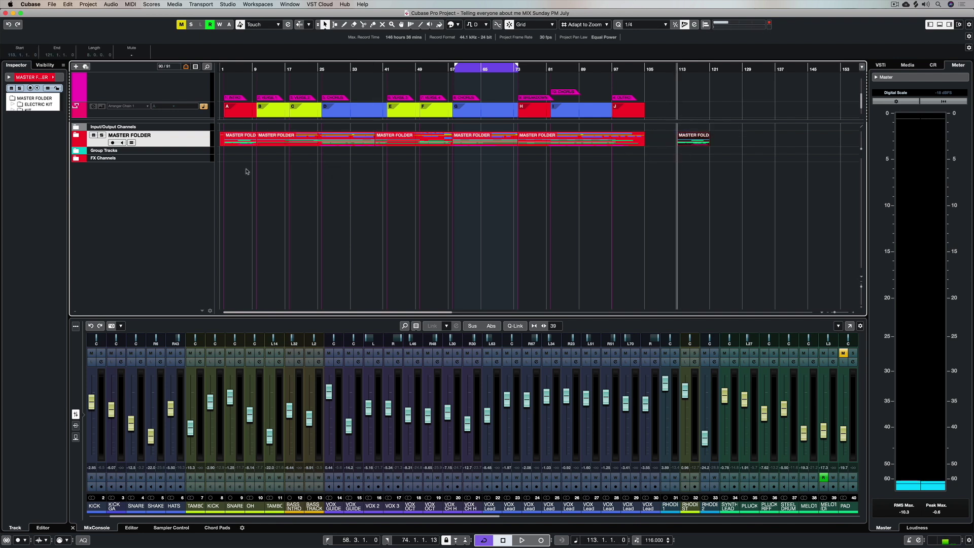
Expand MASTER FOLDER, zoom in and play back the copied intro.
{"action": "left_click", "coordinate": [75, 136]}
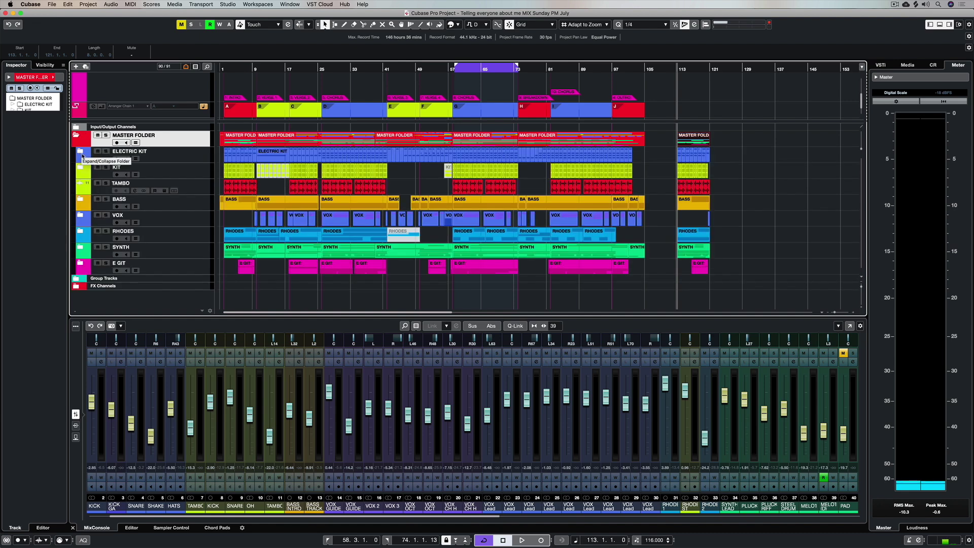
{"action": "key", "text": "h"}
{"action": "key", "text": "h"}
{"action": "key", "text": "h"}
{"action": "key", "text": "h"}
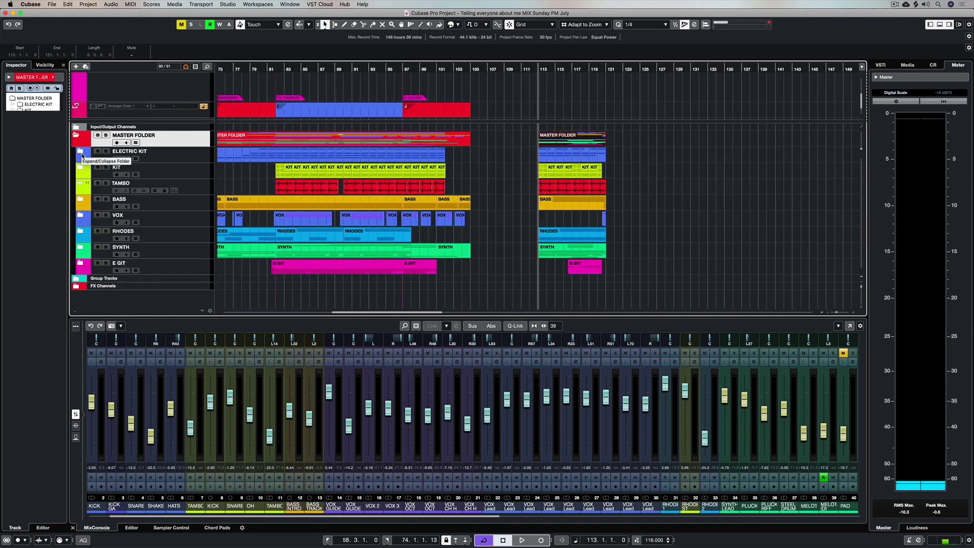
{"action": "key", "text": "space"}
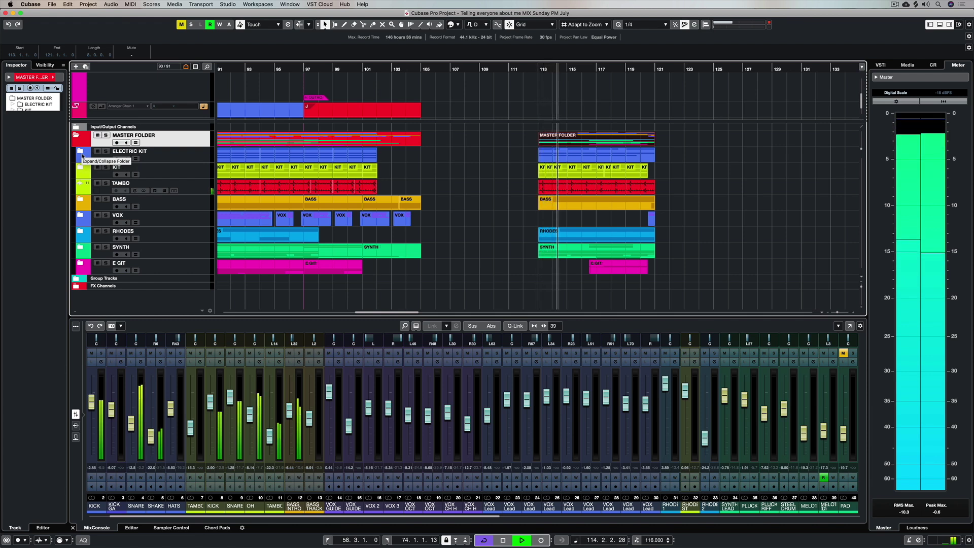
{"action": "key", "text": "space"}
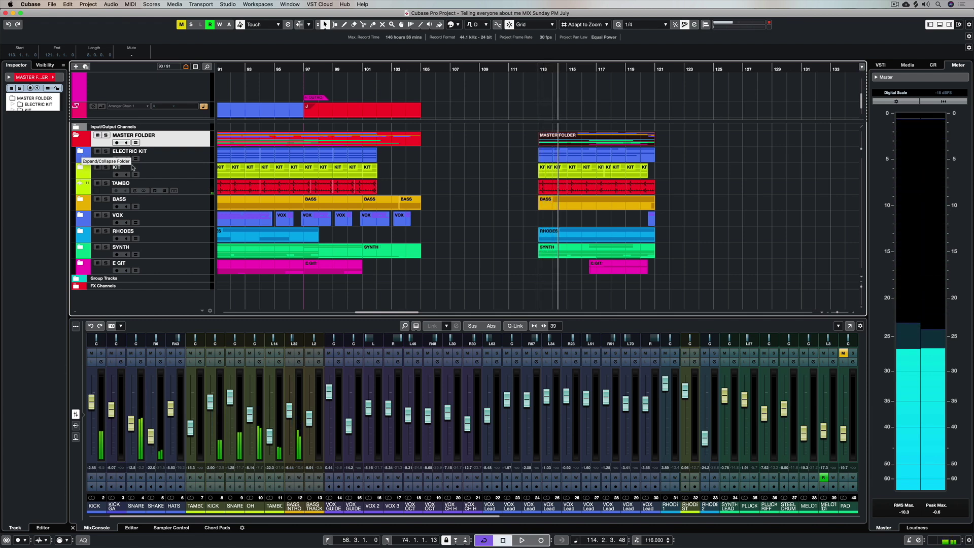
Delete the small stray VOX part near bar 121.
{"action": "left_click", "coordinate": [648, 218]}
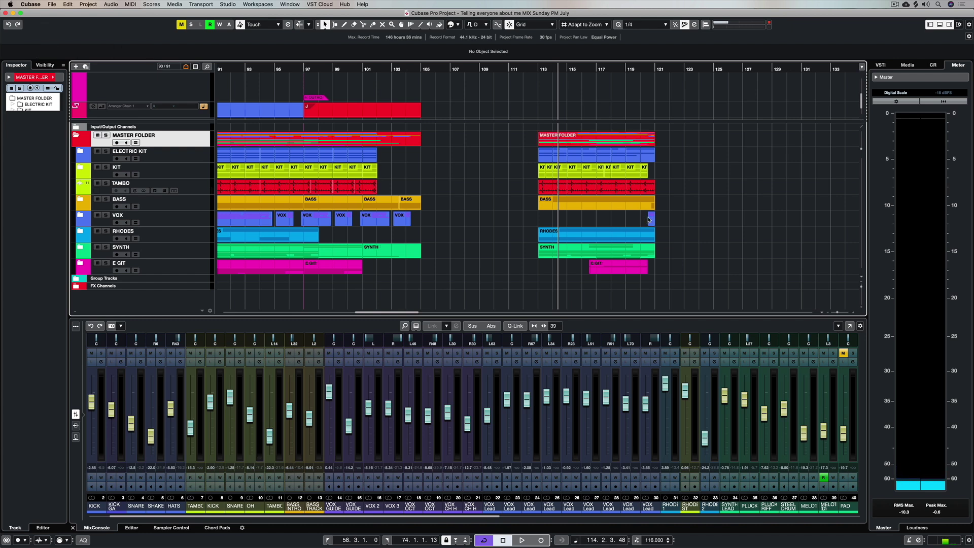
{"action": "left_click_drag", "start_coordinate": [662, 221], "coordinate": [662, 221]}
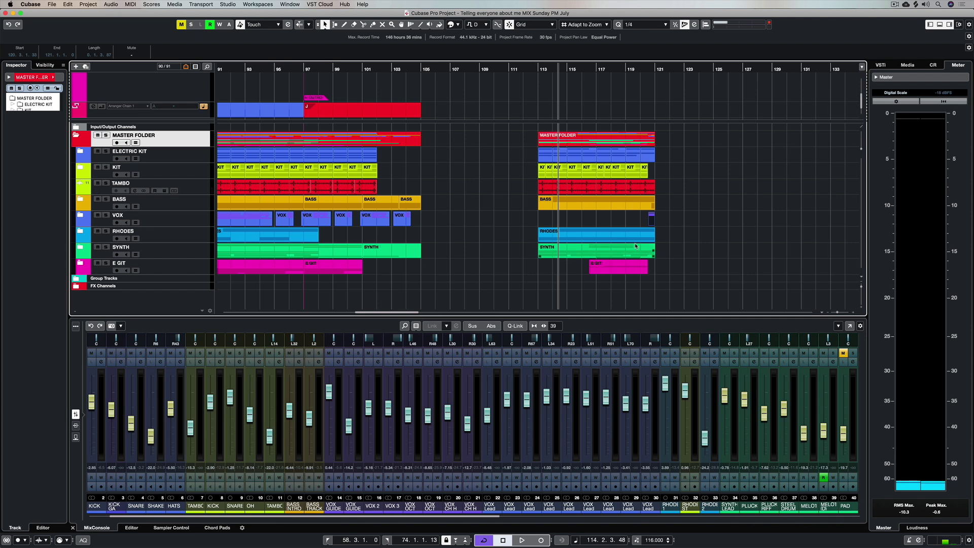
{"action": "key", "text": "Delete"}
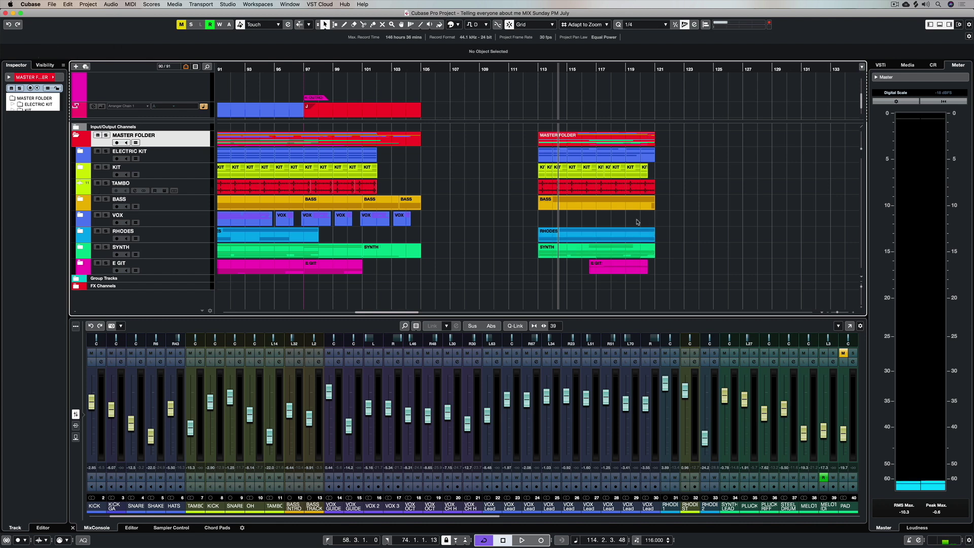
With the Range tool, delete the breakdown between bars 74 and 82.
{"action": "scroll", "coordinate": [632, 217], "scroll_direction": "right", "scroll_amount": 2}
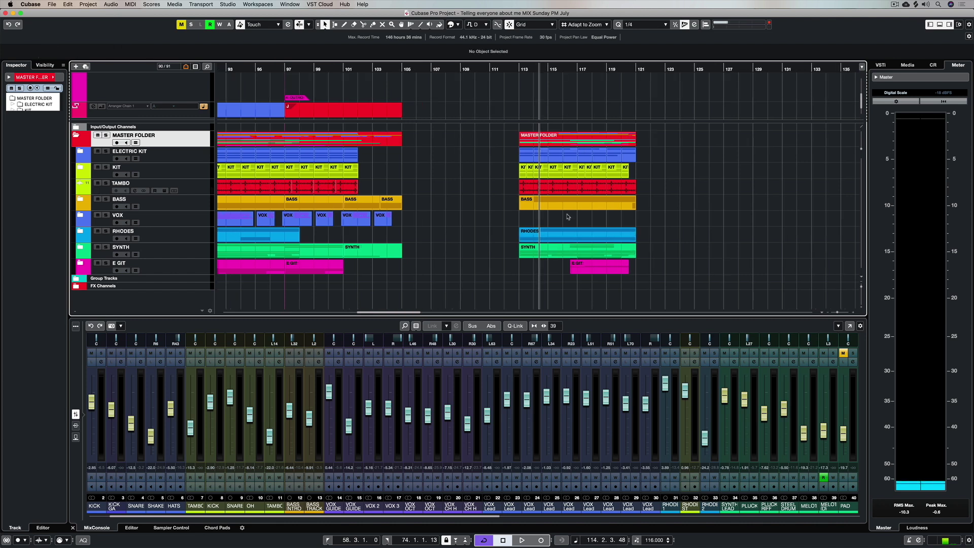
{"action": "scroll", "coordinate": [460, 183], "scroll_direction": "left", "scroll_amount": 10}
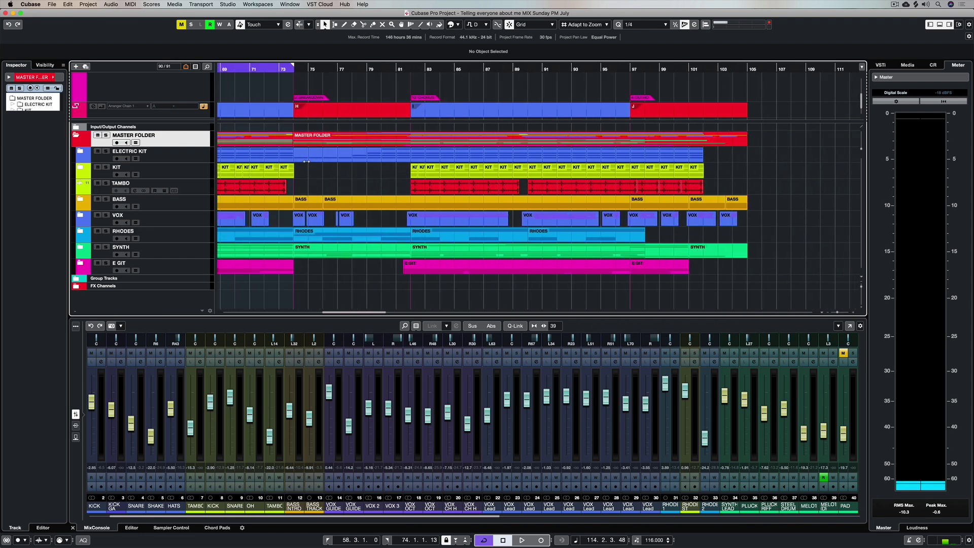
{"action": "scroll", "coordinate": [312, 141], "scroll_direction": "left", "scroll_amount": 3}
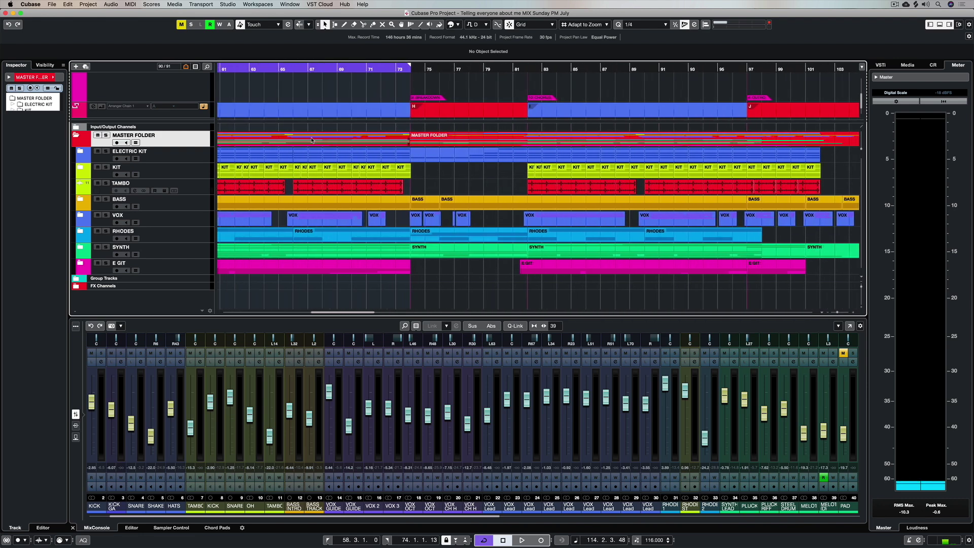
{"action": "right_click", "coordinate": [431, 175]}
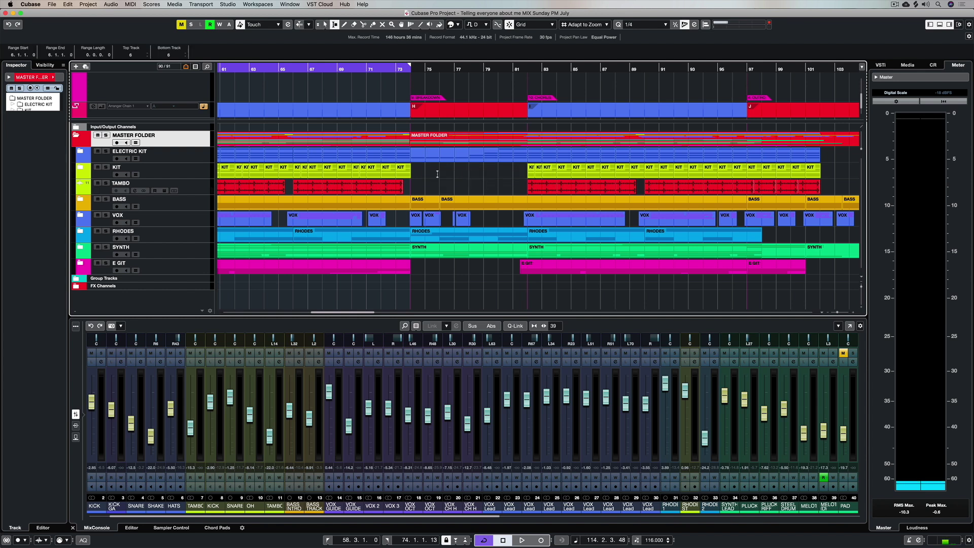
{"action": "left_click_drag", "start_coordinate": [410, 138], "coordinate": [526, 140]}
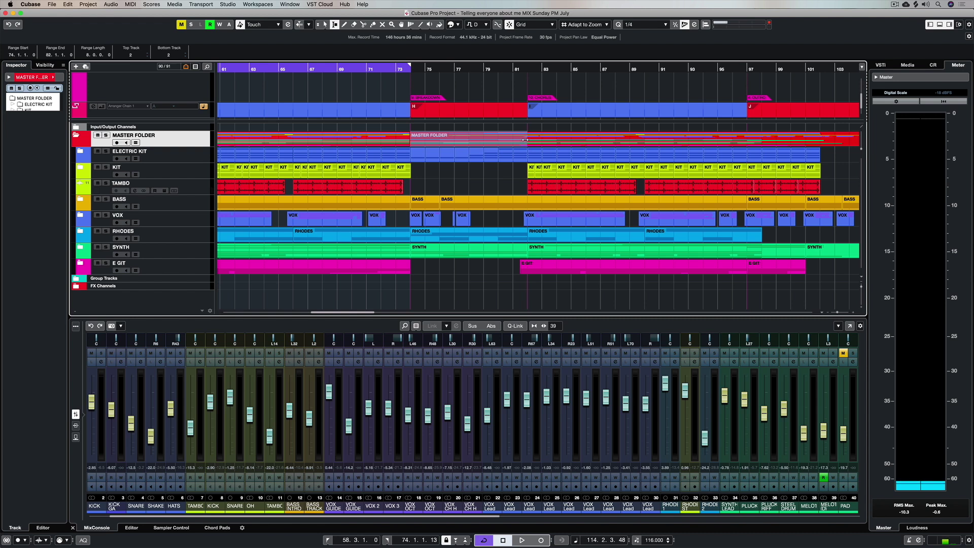
{"action": "key", "text": "Delete"}
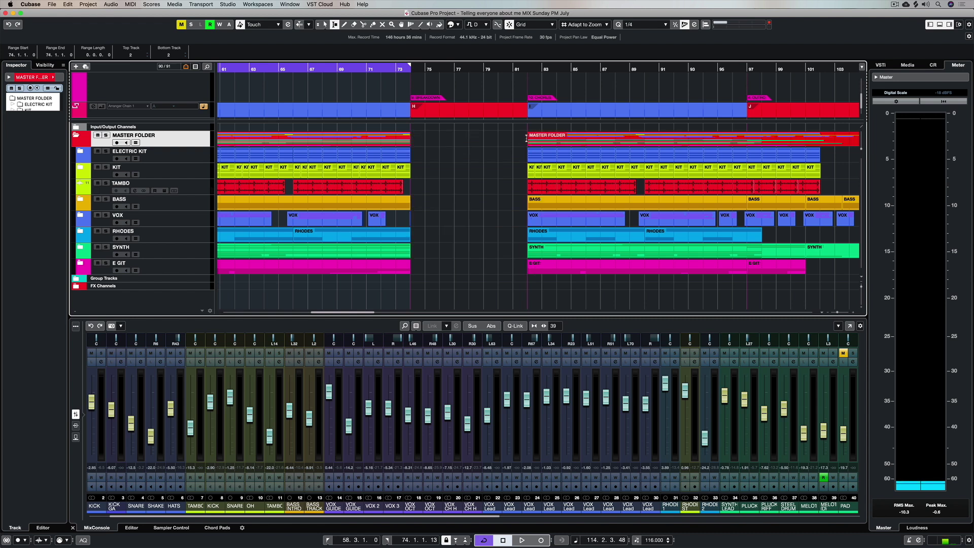
Shift the rest of the song left to start at bar 74 and play it back.
{"action": "left_click_drag", "start_coordinate": [545, 143], "coordinate": [743, 272]}
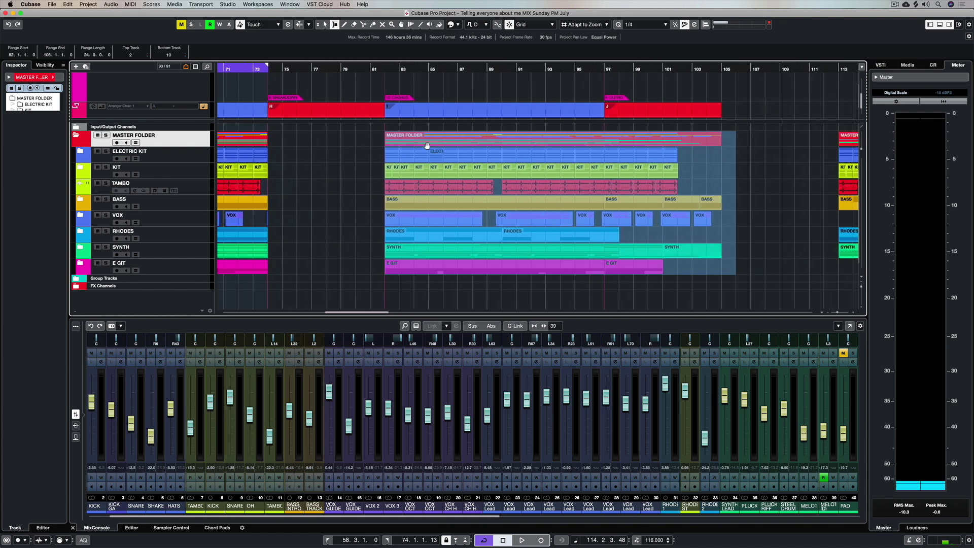
{"action": "left_click_drag", "start_coordinate": [409, 136], "coordinate": [300, 137]}
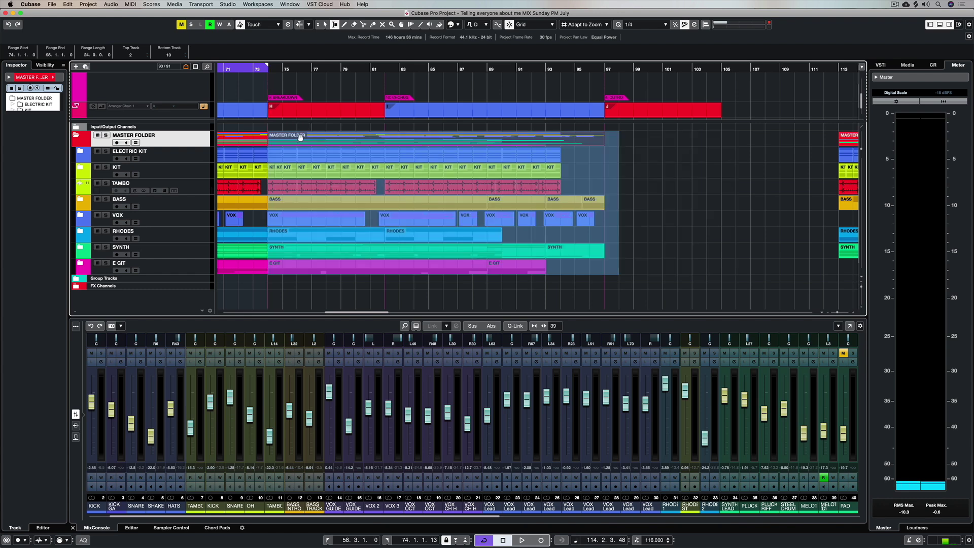
{"action": "key", "text": "space"}
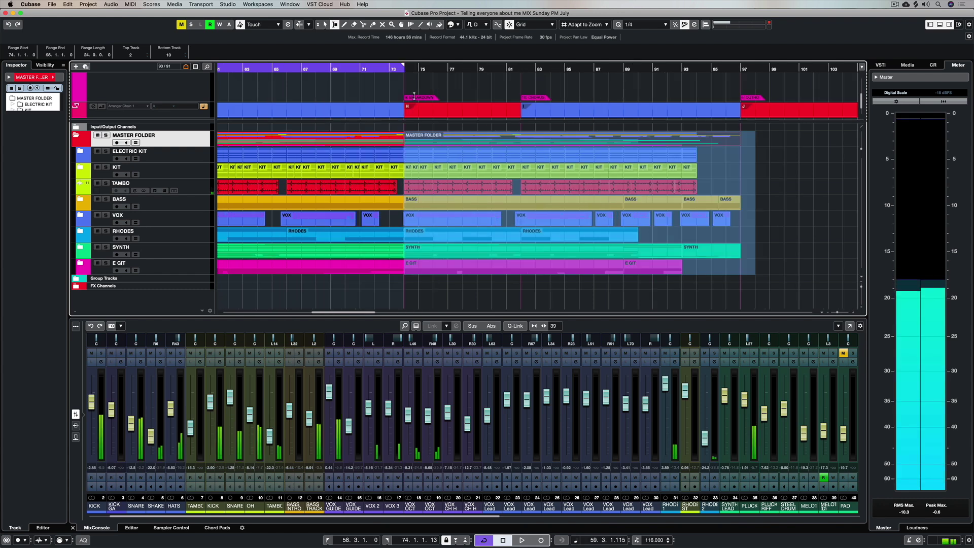
{"action": "left_click", "coordinate": [414, 97]}
{"action": "left_click", "coordinate": [422, 103]}
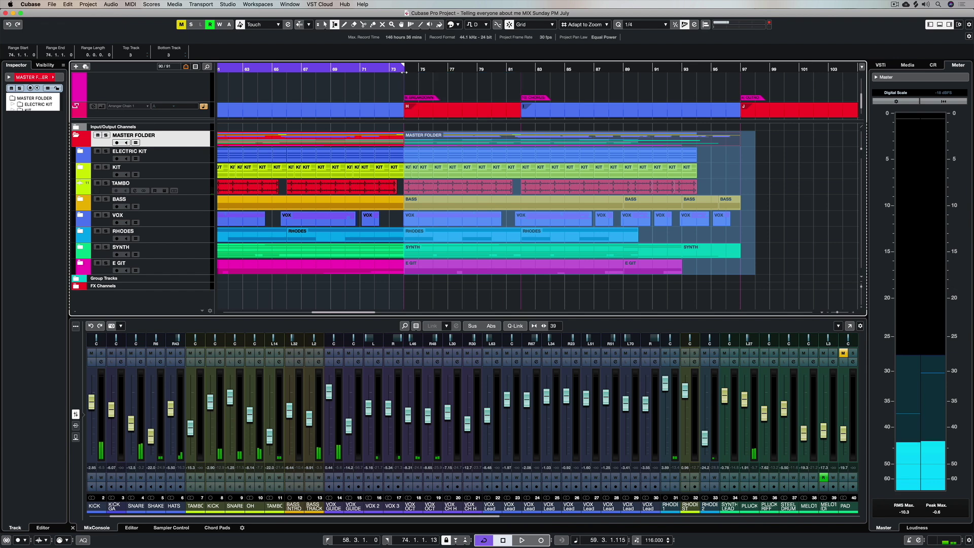
Move the CHORUS marker to bar 74 using Object Selection.
{"action": "key", "text": "1"}
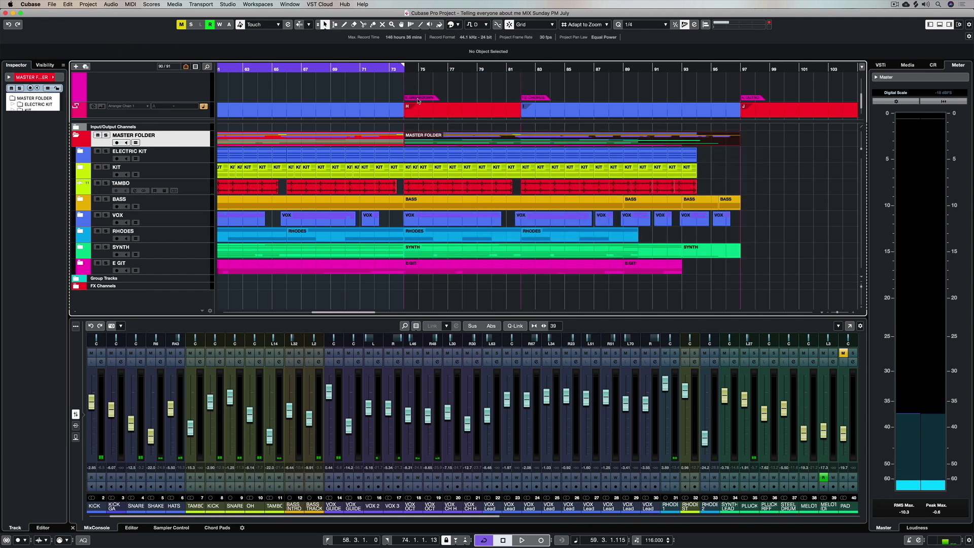
{"action": "left_click", "coordinate": [417, 100]}
{"action": "left_click", "coordinate": [529, 98]}
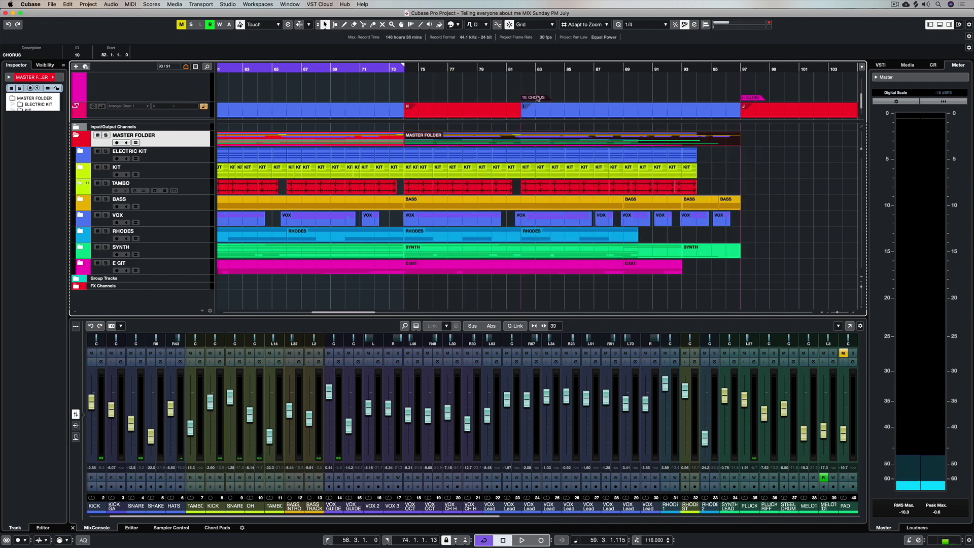
{"action": "left_click_drag", "start_coordinate": [529, 98], "coordinate": [411, 98]}
Delete arranger section I, extend section H to bar 97, and zoom out.
{"action": "left_click", "coordinate": [528, 110]}
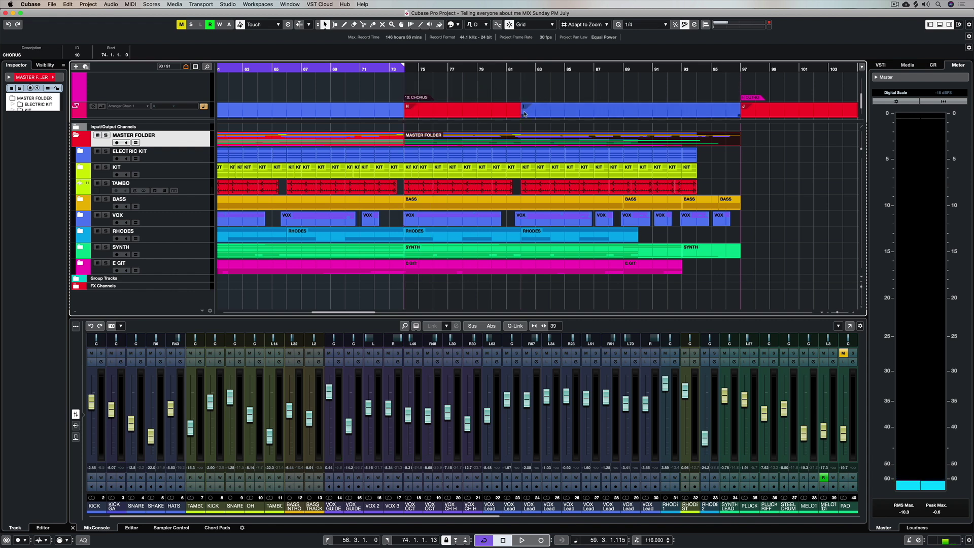
{"action": "key", "text": "BackSpace"}
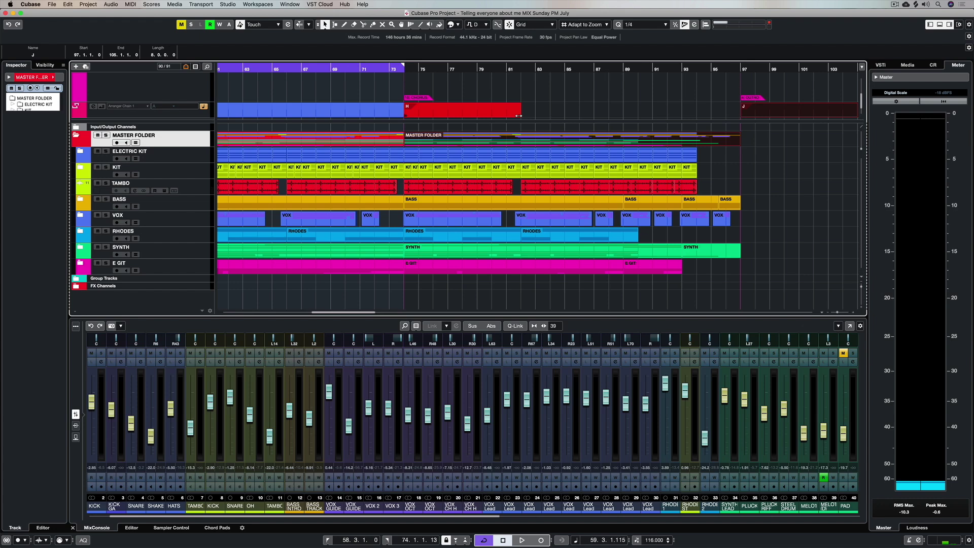
{"action": "left_click_drag", "start_coordinate": [523, 115], "coordinate": [742, 121]}
{"action": "key", "text": "g"}
{"action": "key", "text": "g"}
{"action": "key", "text": "g"}
{"action": "key", "text": "g"}
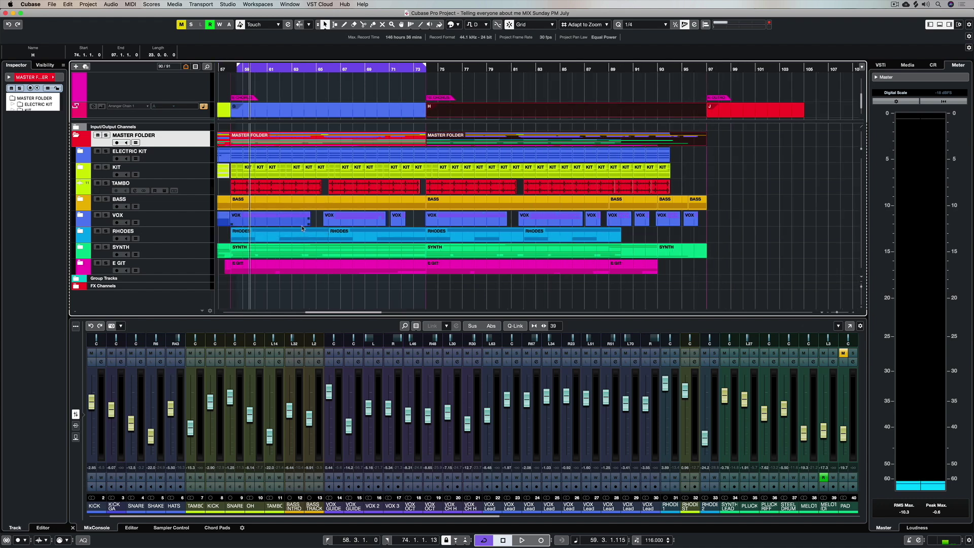
{"action": "key", "text": "g"}
{"action": "key", "text": "g"}
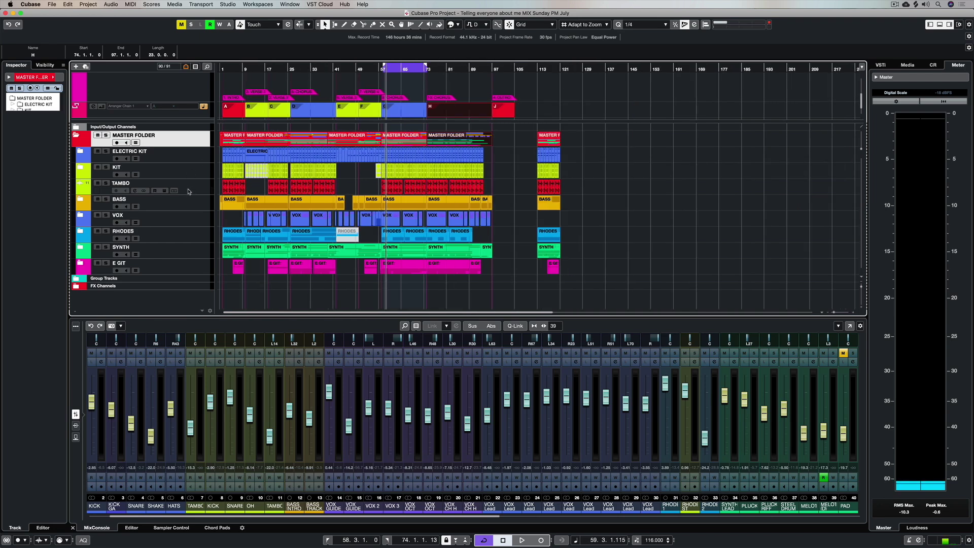
Move the ELECTRIC KIT and KIT tracks into a new folder.
{"action": "key", "text": "h"}
{"action": "key", "text": "h"}
{"action": "key", "text": "h"}
{"action": "key", "text": "h"}
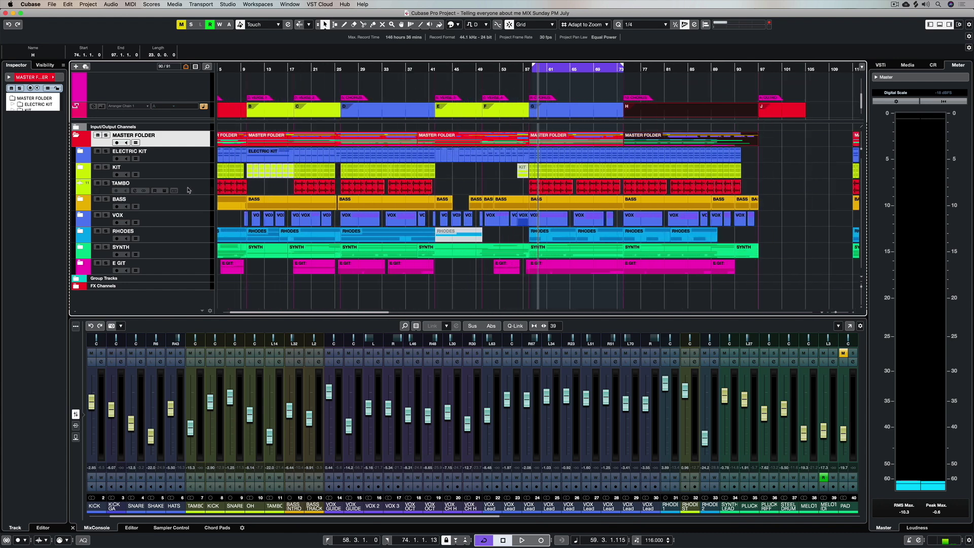
{"action": "key", "text": "h"}
{"action": "key", "text": "h"}
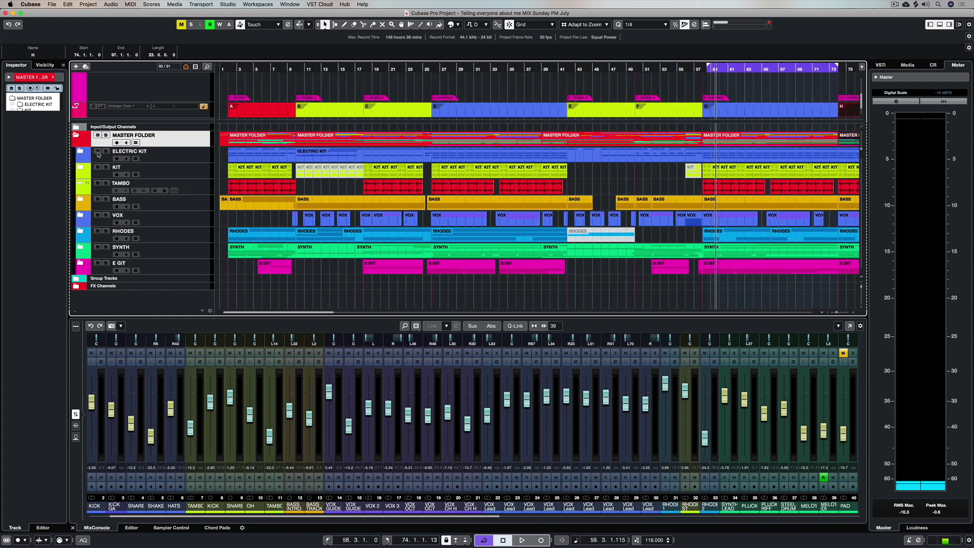
{"action": "left_click", "coordinate": [190, 159]}
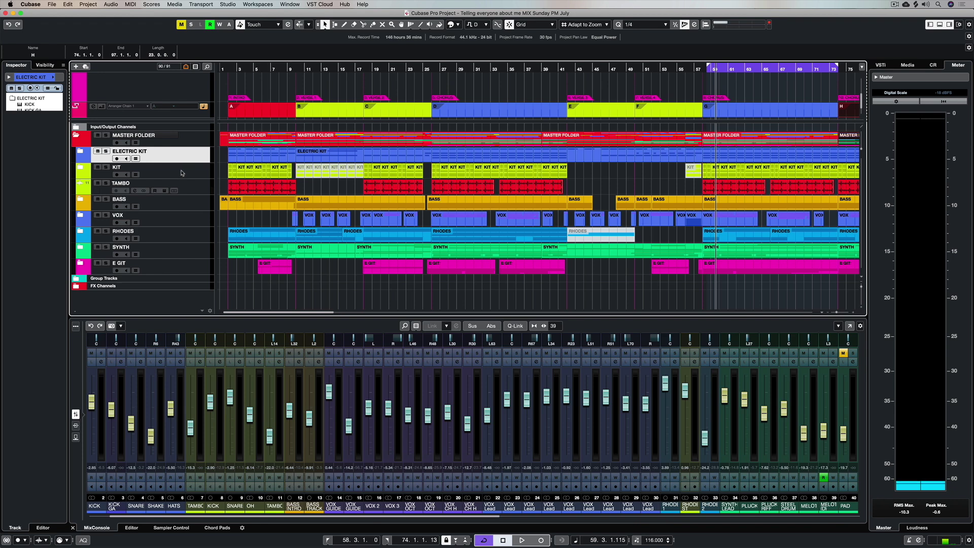
{"action": "left_click", "coordinate": [181, 173], "text": "shift"}
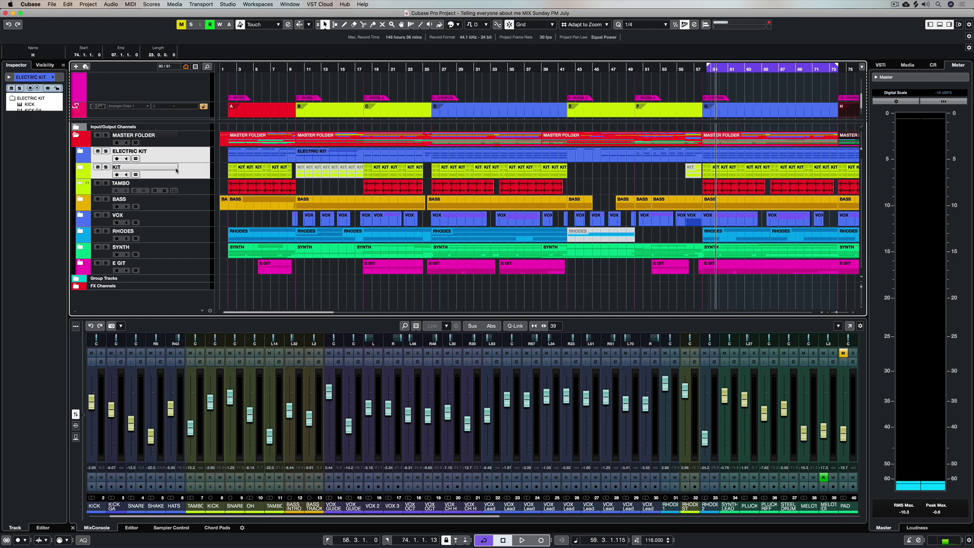
{"action": "right_click", "coordinate": [177, 171]}
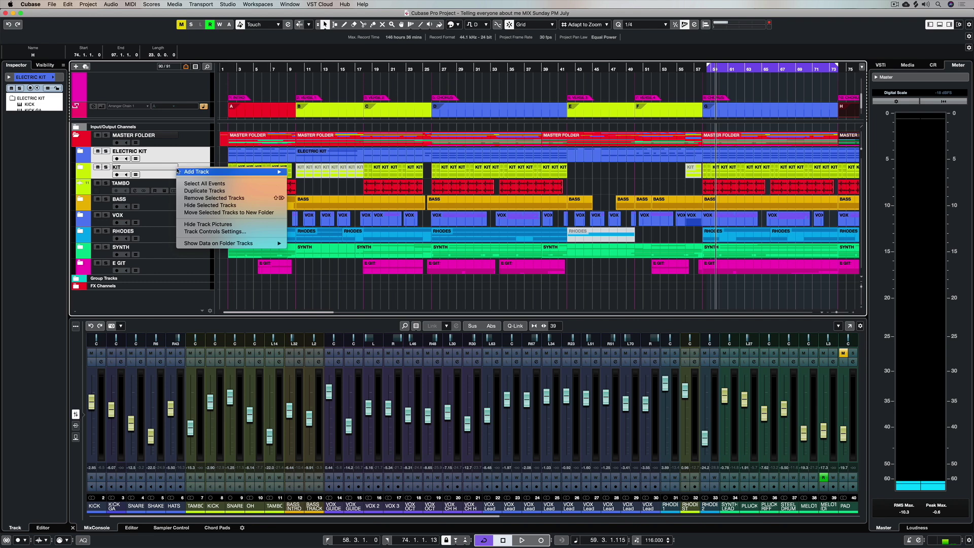
{"action": "left_click", "coordinate": [219, 212]}
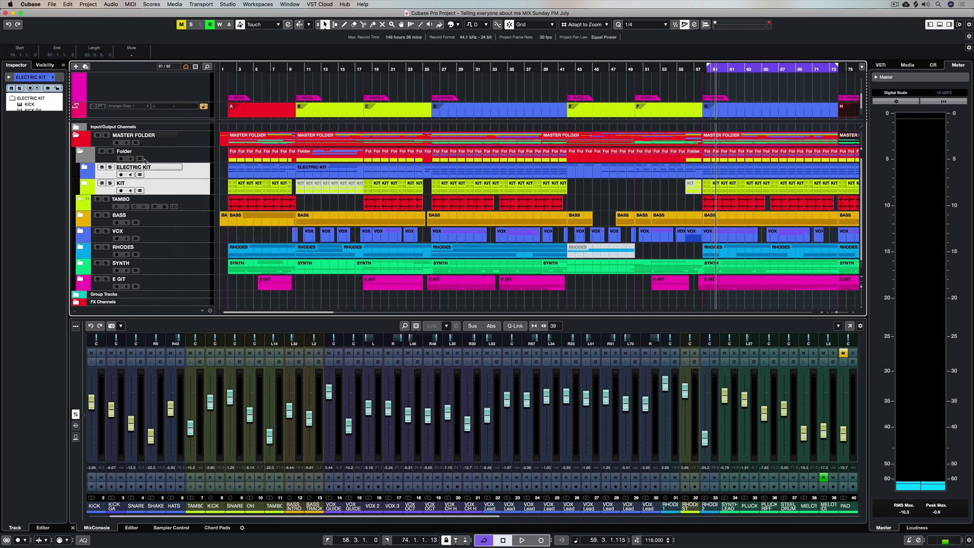
Rename the new folder to DRUM MASTER.
{"action": "double_click", "coordinate": [124, 152]}
{"action": "type", "text": "DRUM MASTER"}
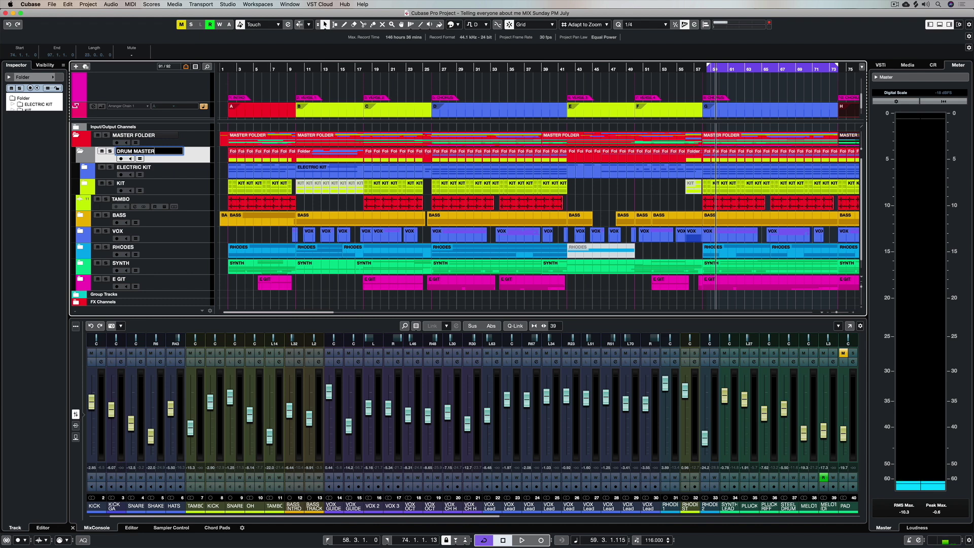
{"action": "key", "text": "Return"}
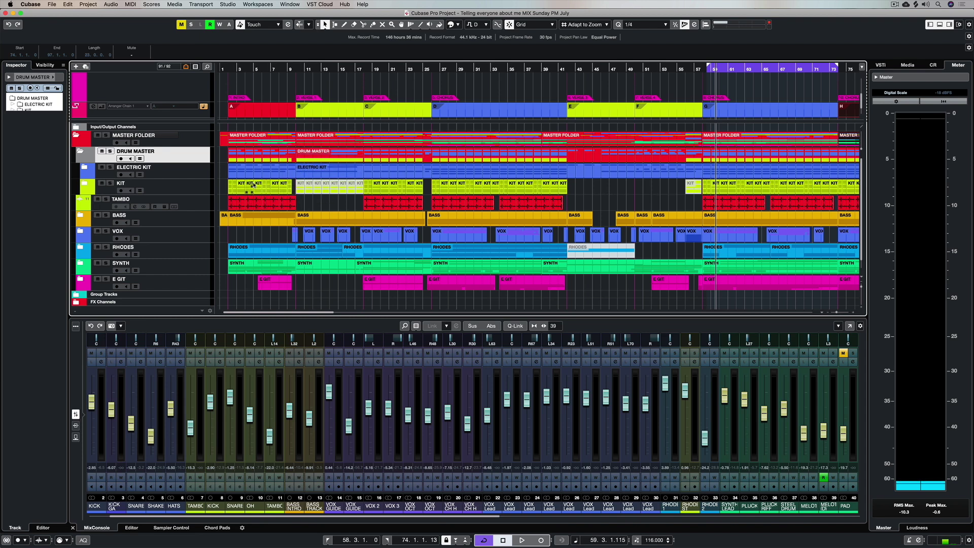
Copy the intro's DRUM MASTER events from bars 1–9 to bar 129.
{"action": "left_click", "coordinate": [224, 156]}
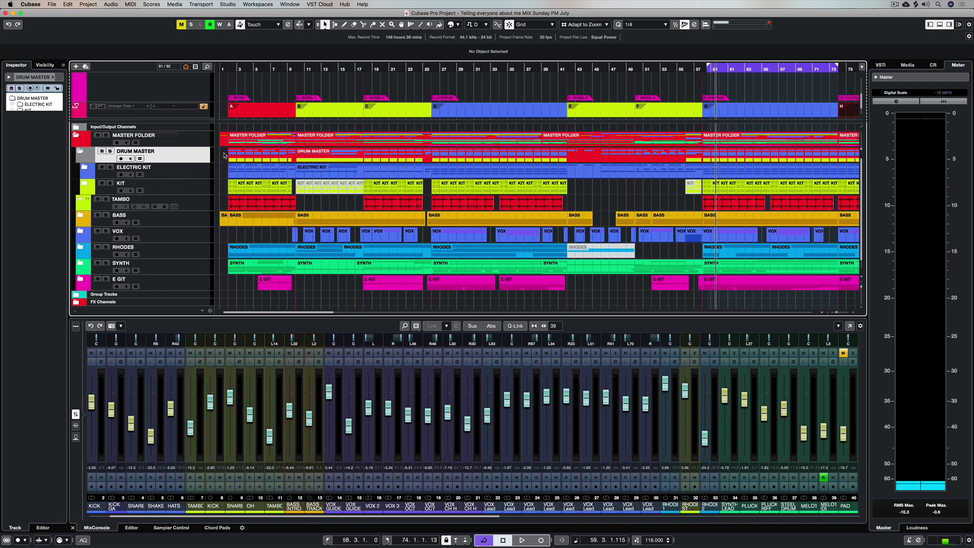
{"action": "left_click_drag", "start_coordinate": [224, 155], "coordinate": [291, 158]}
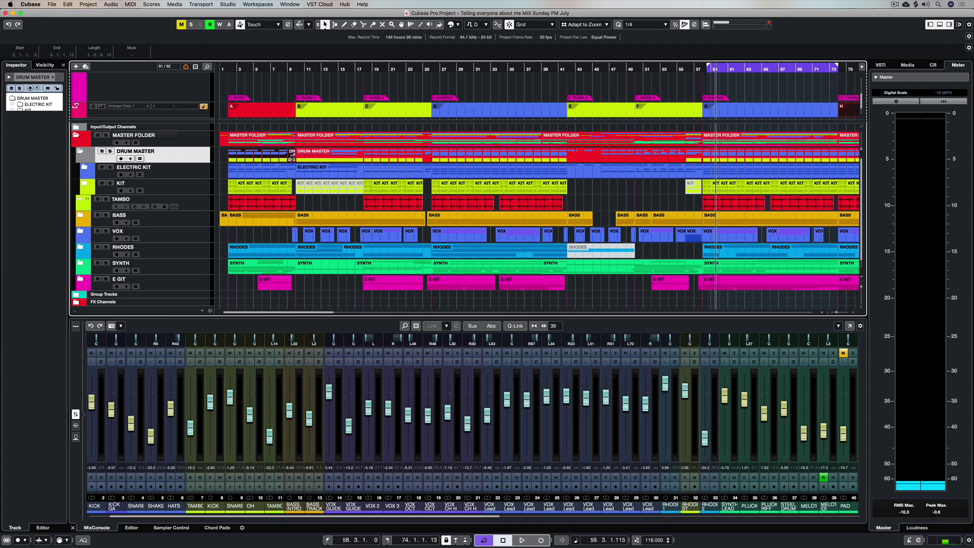
{"action": "key", "text": "g"}
{"action": "key", "text": "g"}
{"action": "key", "text": "g"}
{"action": "key", "text": "g"}
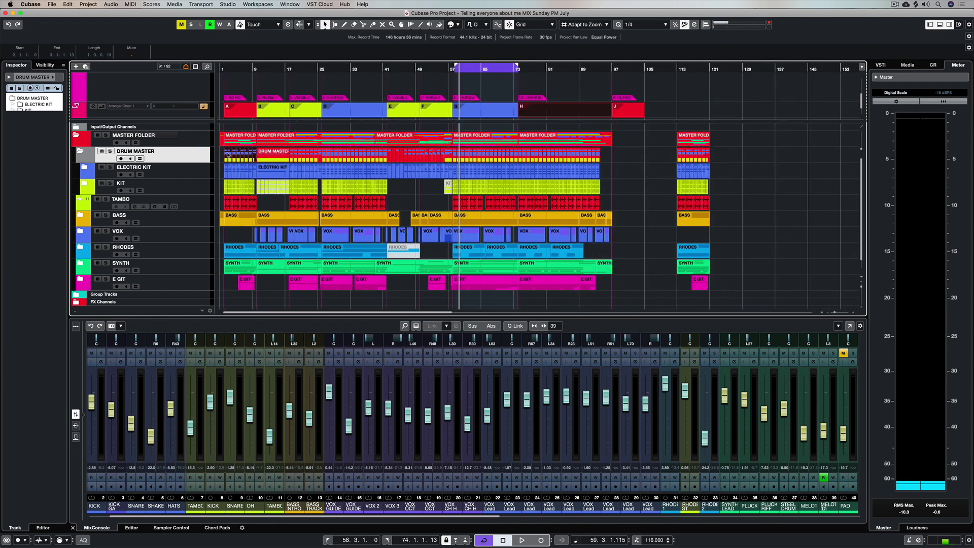
{"action": "left_click_drag", "start_coordinate": [226, 153], "coordinate": [745, 155]}
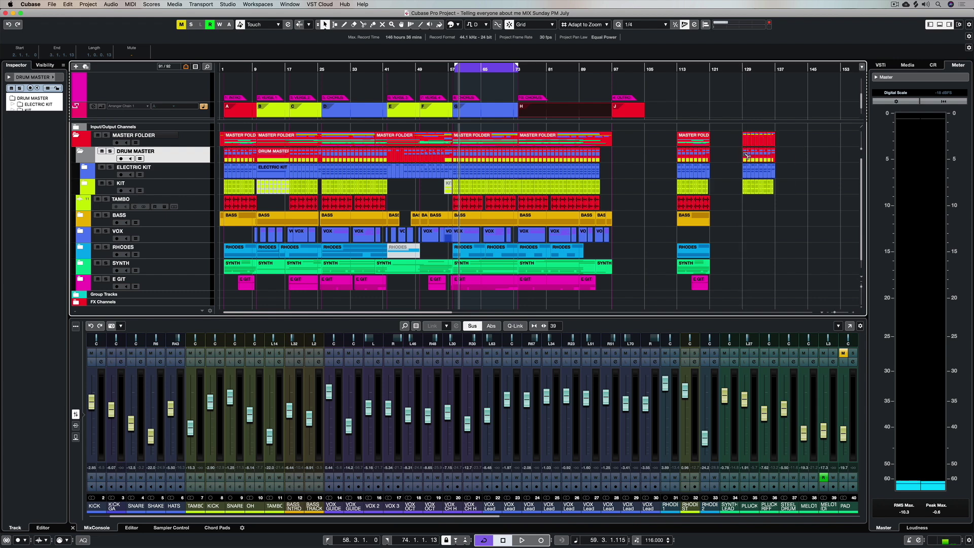
Select the new copy at bar 129 and start playback from it.
{"action": "left_click", "coordinate": [801, 214]}
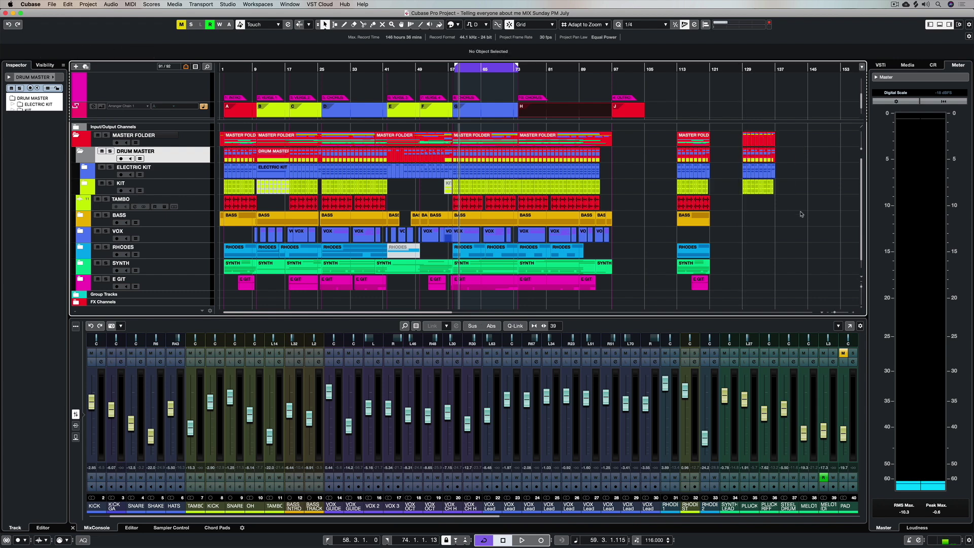
{"action": "left_click", "coordinate": [746, 139]}
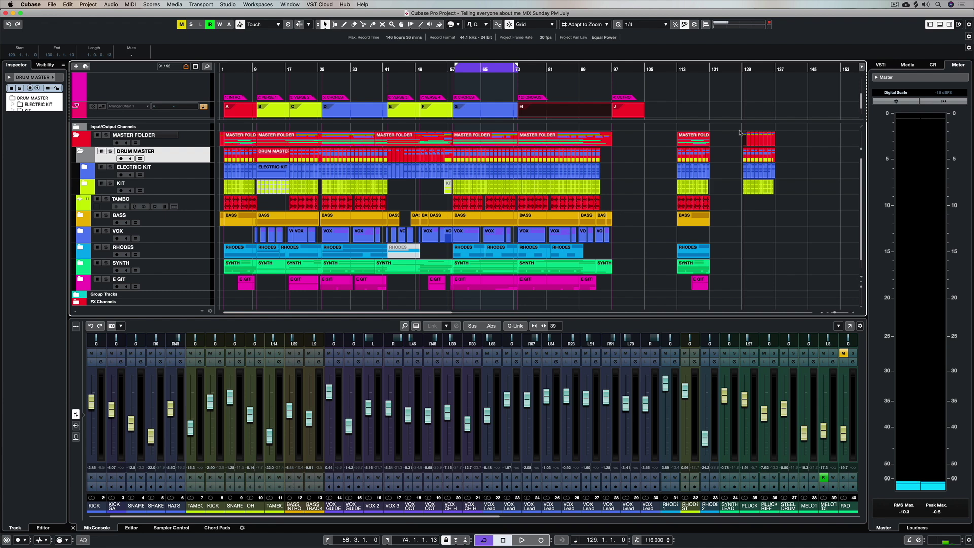
{"action": "key", "text": "space"}
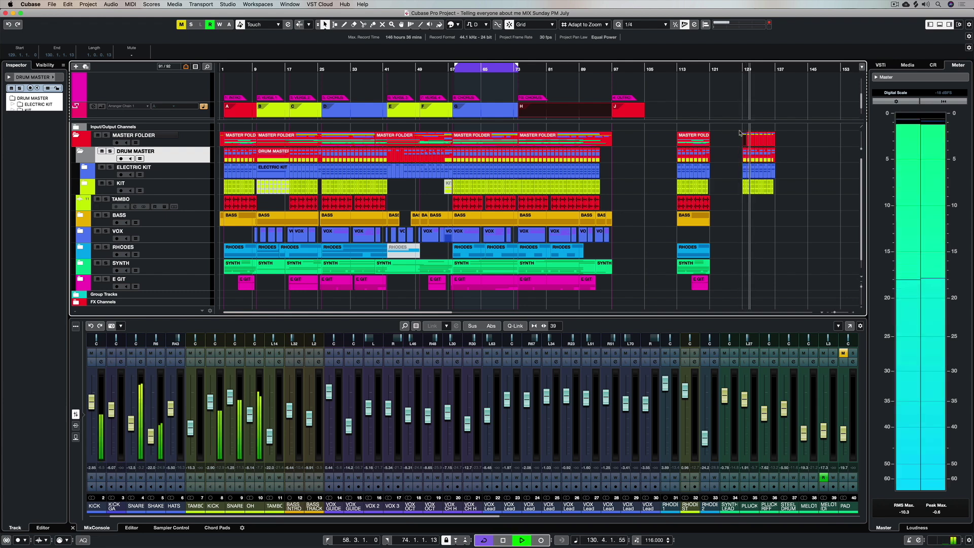
Stop playback at bar 131 and deselect the copied event at bar 129.
{"action": "key", "text": "space"}
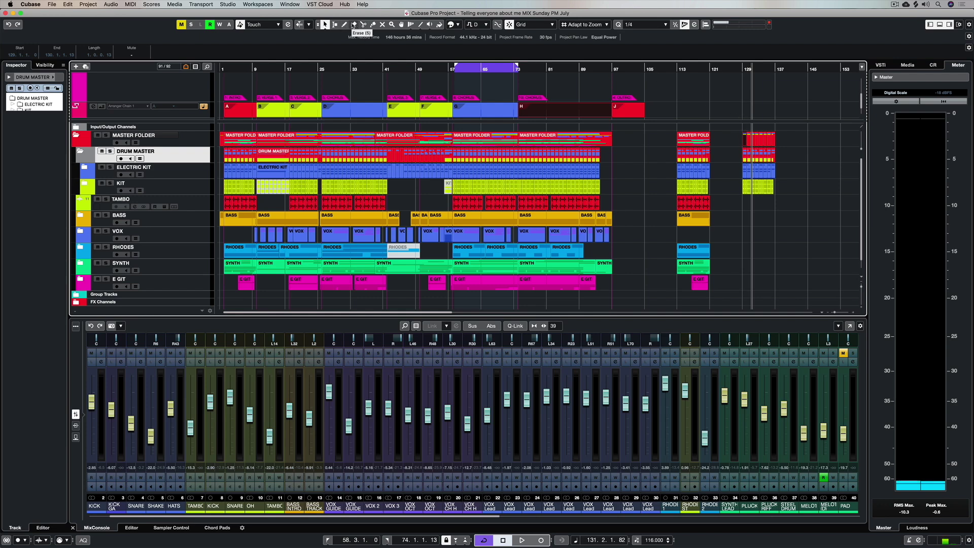
{"action": "left_click", "coordinate": [647, 188]}
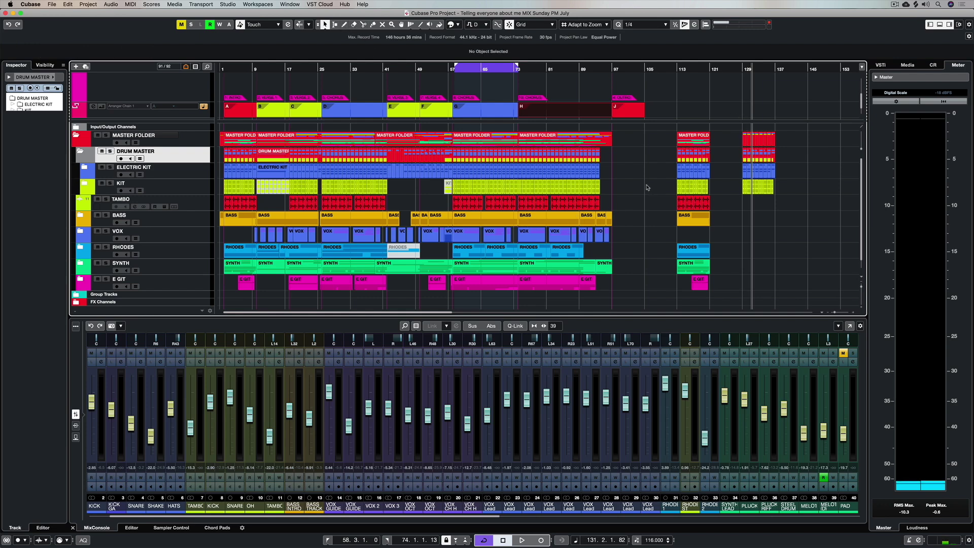